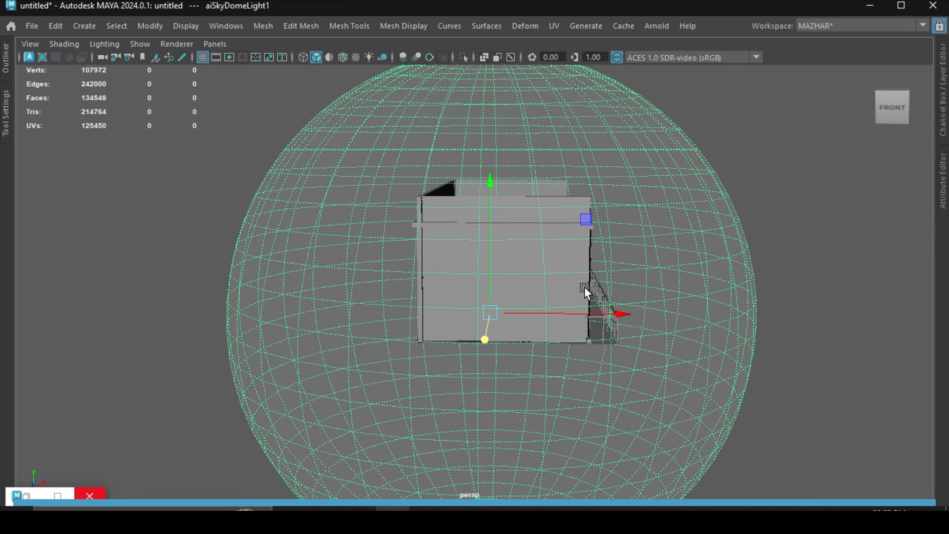
# Step: Restore the minimised Arnold RenderView and start an interactive render from the perspShape1 camera
pyautogui.scroll(3, 559, 311)
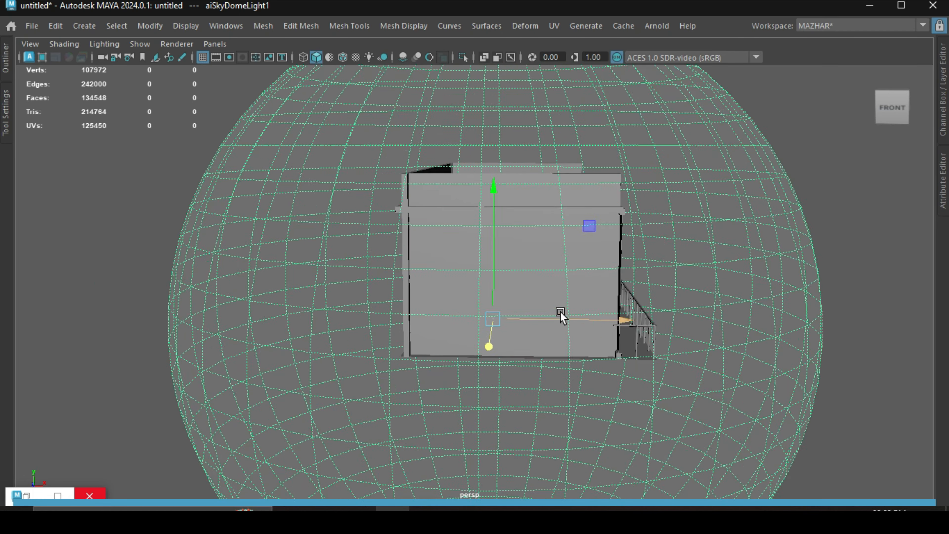
pyautogui.keyDown('alt'); pyautogui.moveTo(578, 311); pyautogui.dragTo(507, 330); pyautogui.keyUp('alt')
pyautogui.scroll(3, 538, 314)
pyautogui.scroll(-3, 524, 320)
pyautogui.scroll(-4, 498, 329)
pyautogui.keyDown('alt'); pyautogui.moveTo(436, 333); pyautogui.dragTo(406, 336); pyautogui.keyUp('alt')
pyautogui.click(34, 496)
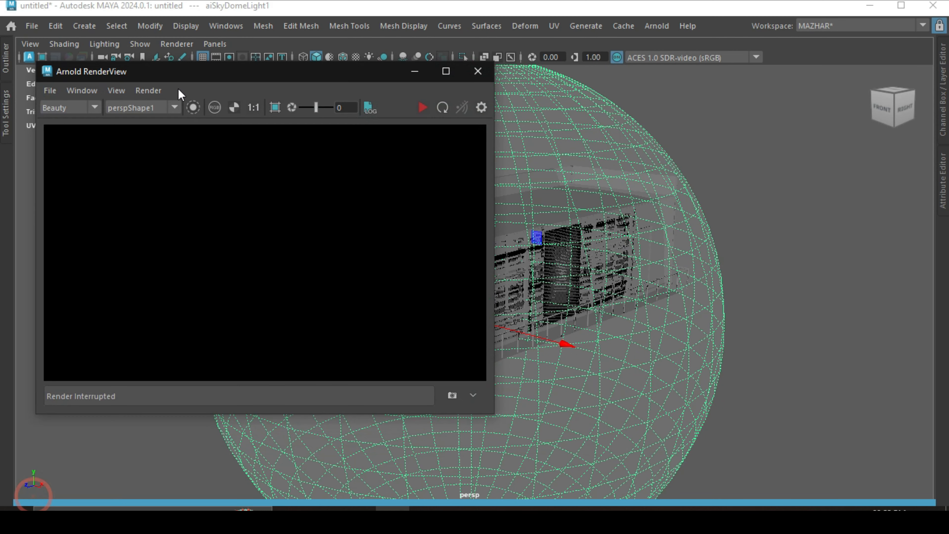
pyautogui.click(424, 108)
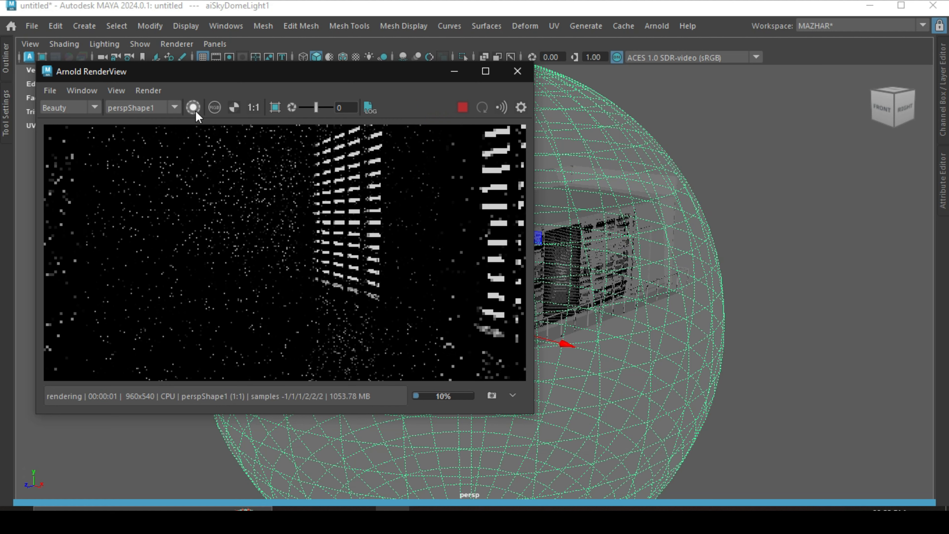
pyautogui.click(150, 108)
pyautogui.click(164, 120)
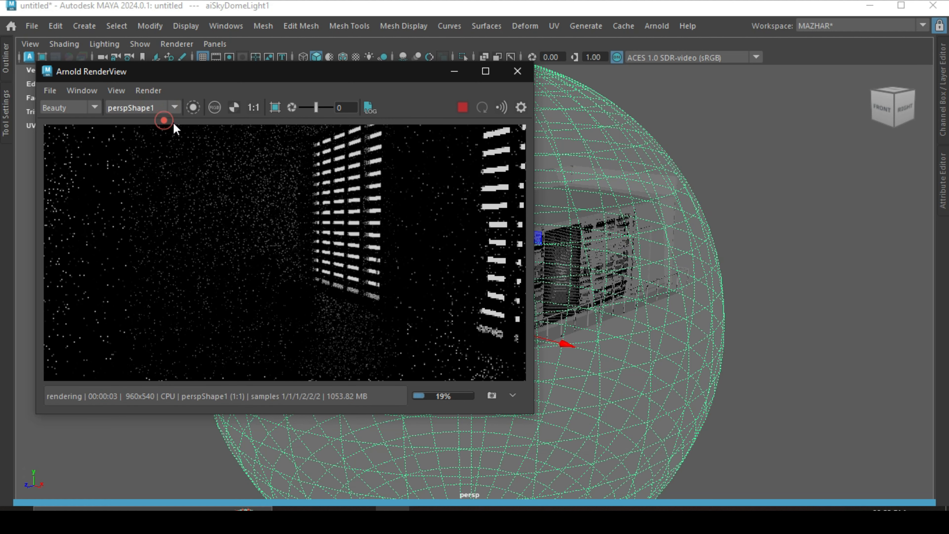
# Step: Enlarge the render window slightly, examine the lighting in the rendered interior, and stop the render
pyautogui.moveTo(344, 72); pyautogui.dragTo(356, 64)
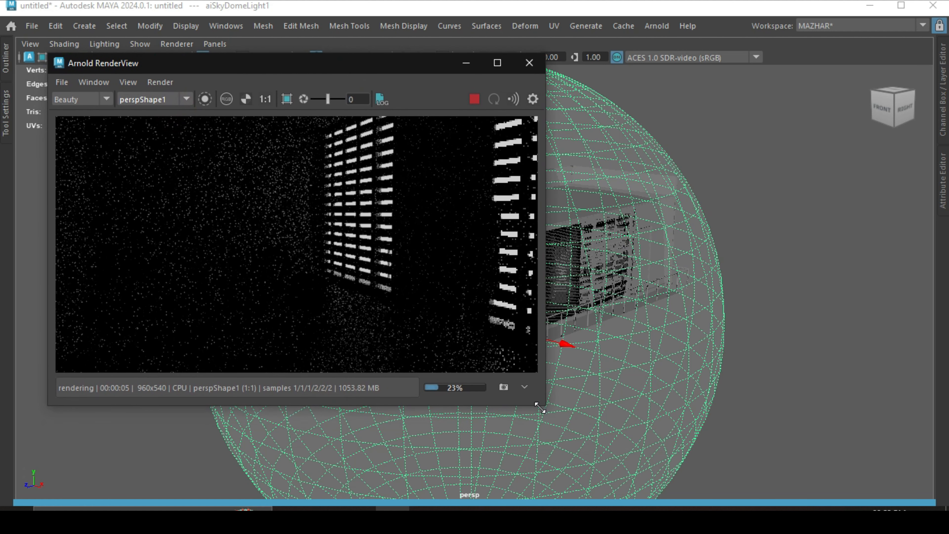
pyautogui.moveTo(539, 407); pyautogui.dragTo(552, 421)
pyautogui.scroll(-3, 233, 277)
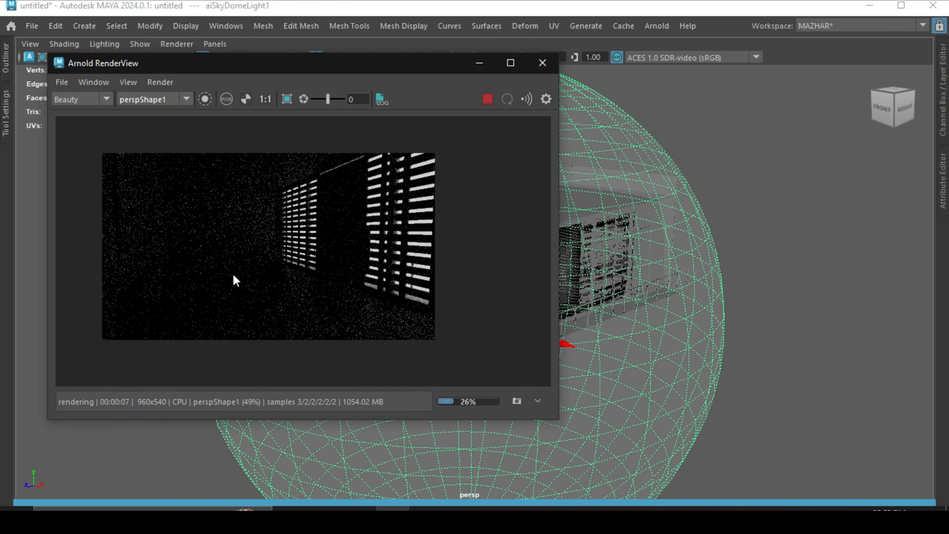
pyautogui.scroll(2, 246, 287)
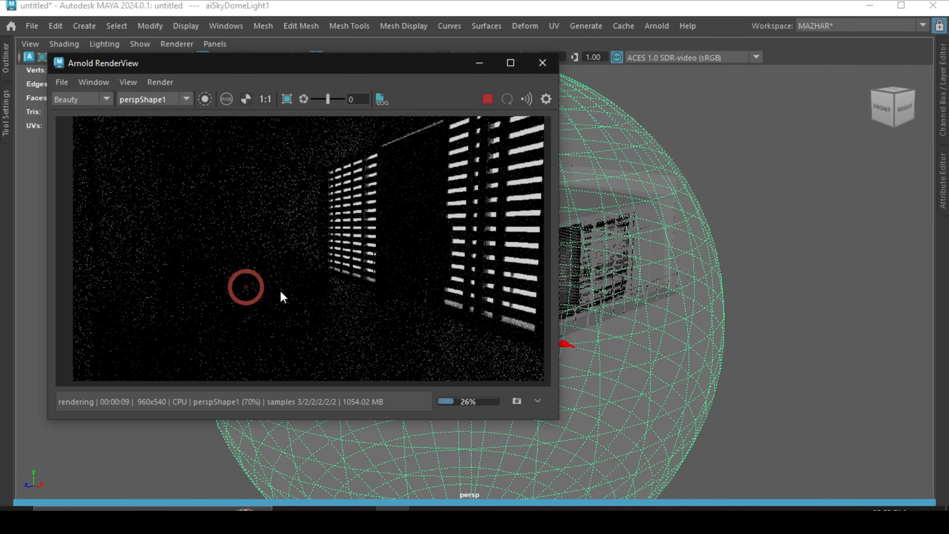
pyautogui.scroll(-2, 301, 299)
pyautogui.click(487, 99)
# Step: Move the render window aside and assign a new Arnold aiStandardSurface material to the building mesh
pyautogui.moveTo(449, 61); pyautogui.dragTo(306, 113)
pyautogui.click(486, 251)
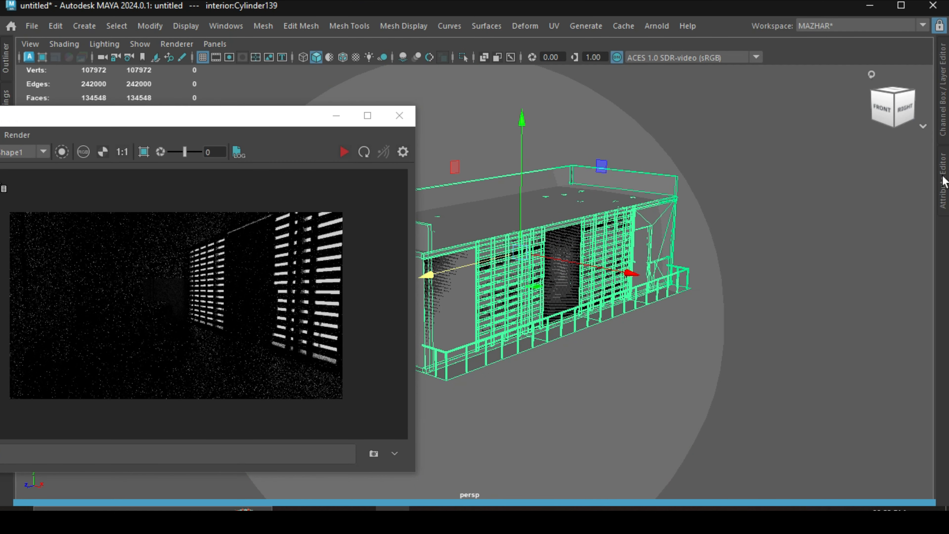
pyautogui.rightClick(527, 245)
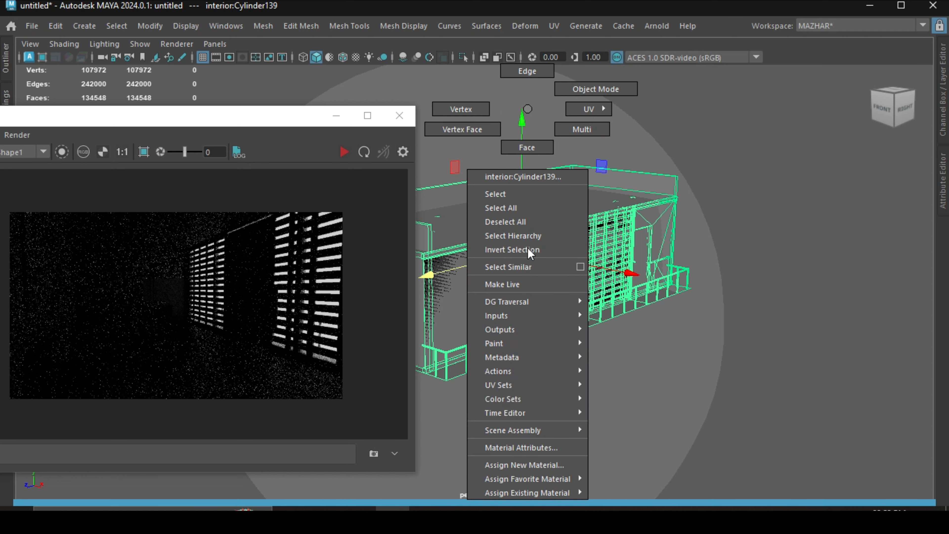
pyautogui.click(524, 463)
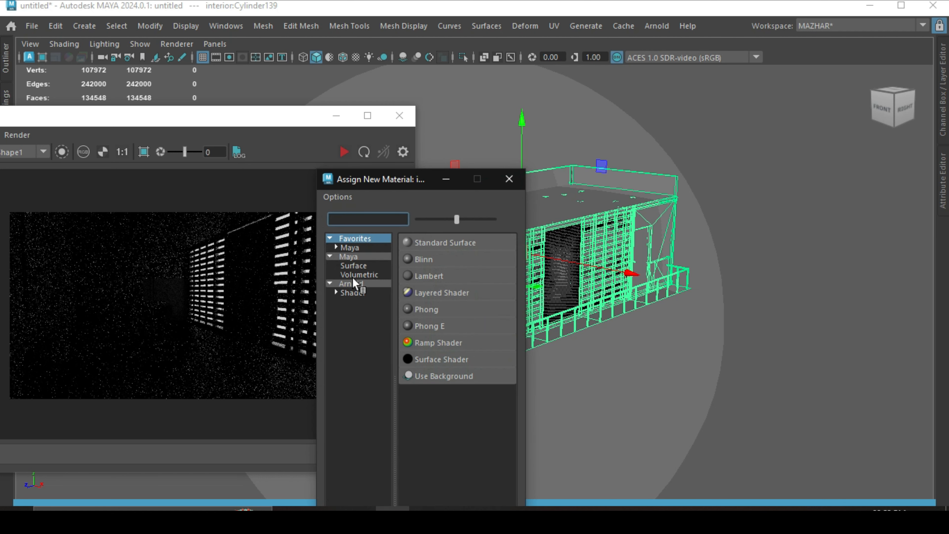
pyautogui.click(355, 283)
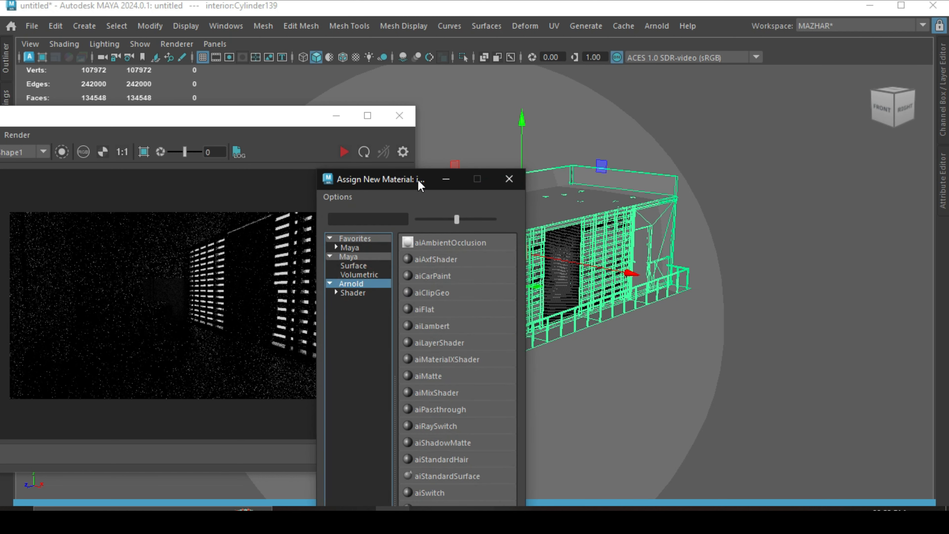
pyautogui.moveTo(417, 179); pyautogui.dragTo(425, 72)
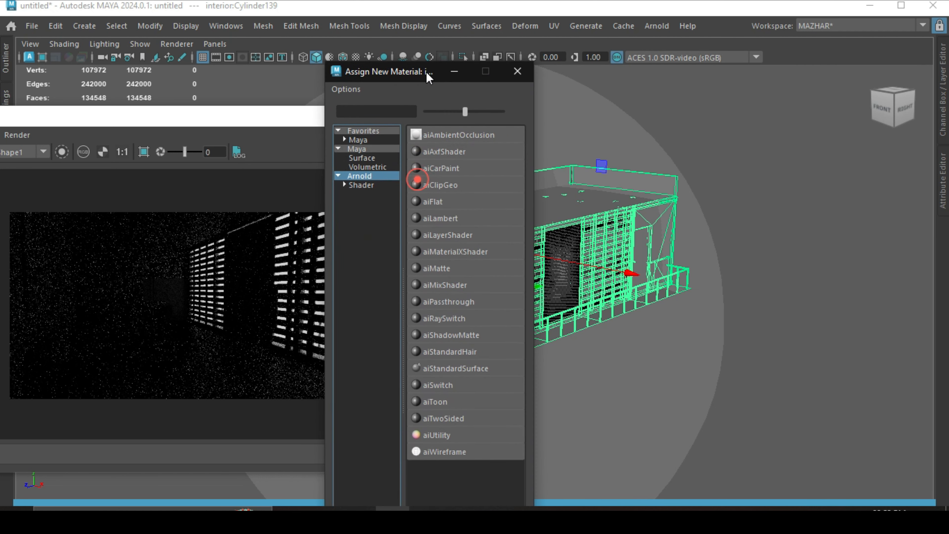
pyautogui.click(447, 370)
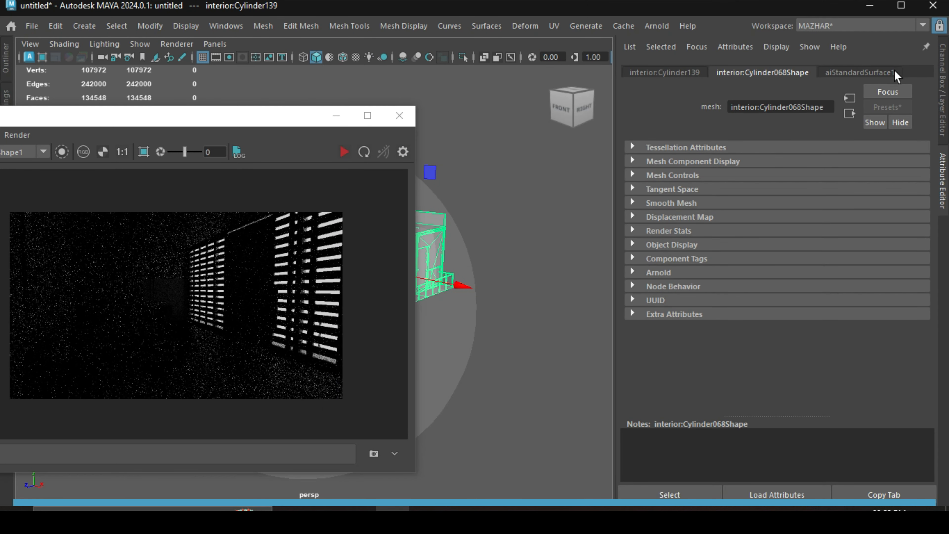
# Step: Set the aiStandardSurface1 specular roughness to 1 and run a short test render, stopping it after a check
pyautogui.click(894, 73)
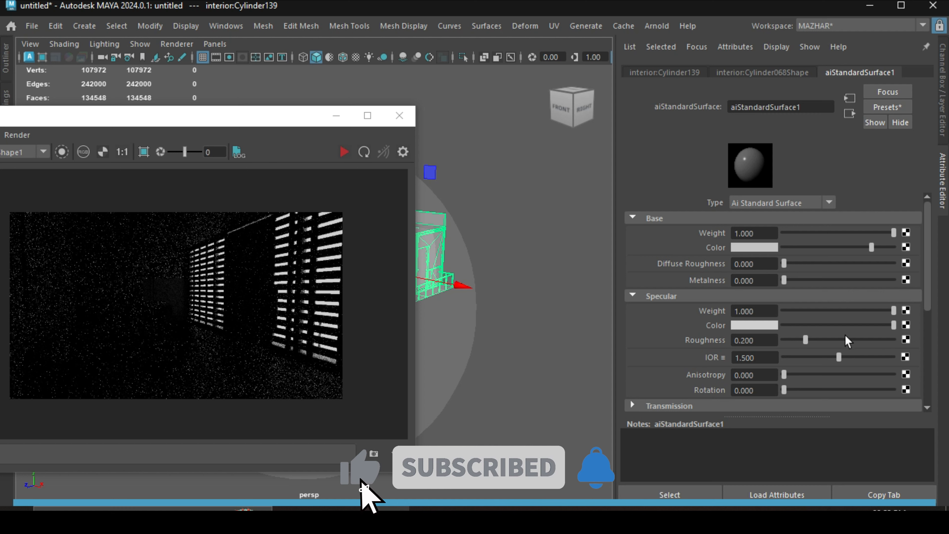
pyautogui.moveTo(853, 339); pyautogui.dragTo(947, 345)
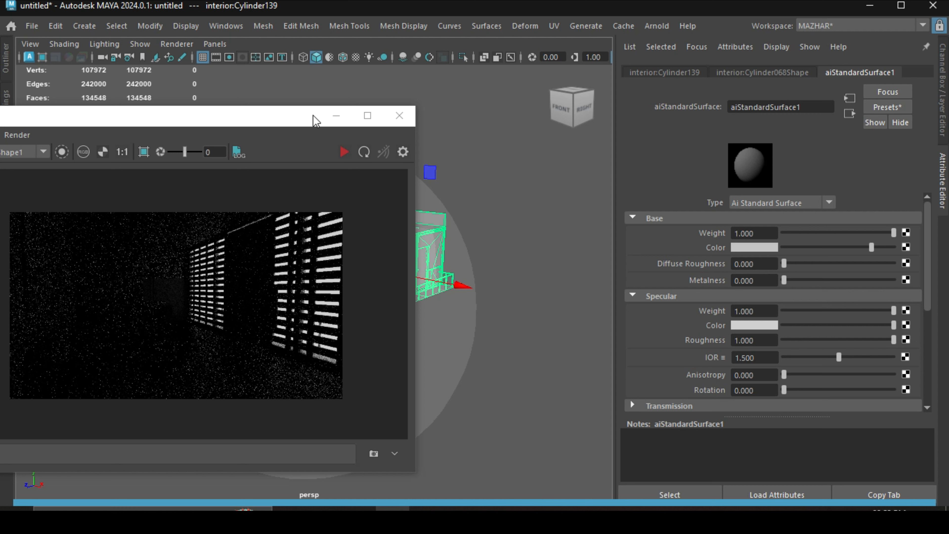
pyautogui.click(346, 153)
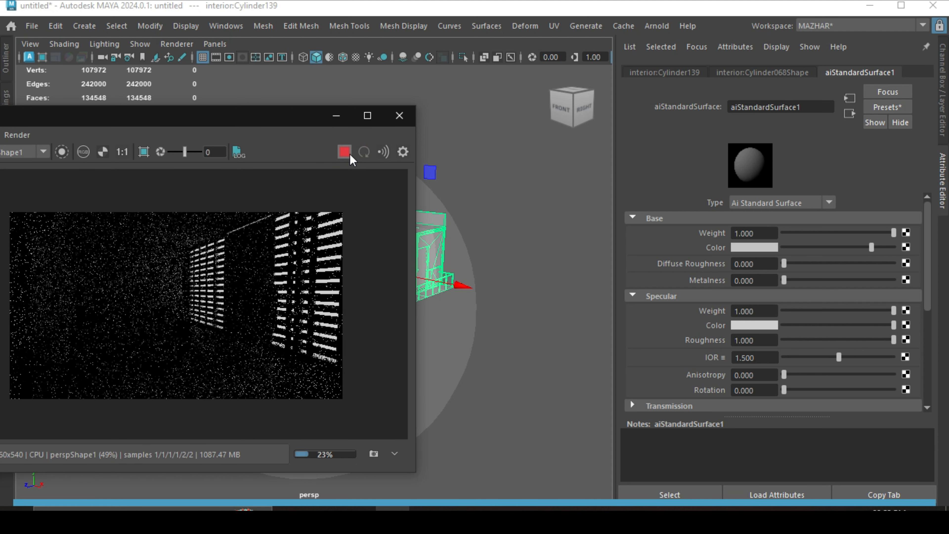
pyautogui.click(344, 152)
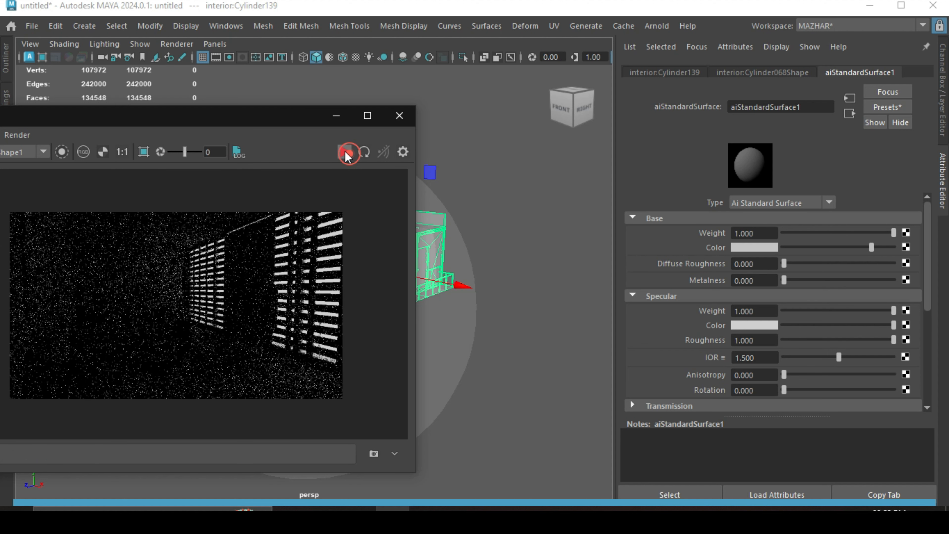
pyautogui.moveTo(292, 122); pyautogui.dragTo(282, 99)
# Step: Select the sky dome light around the building and set its intensity to 10
pyautogui.click(943, 198)
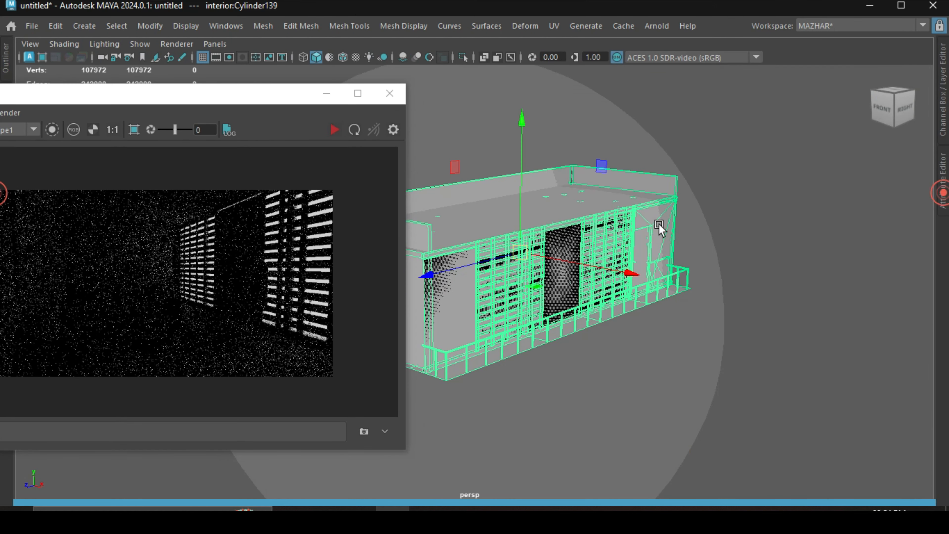
pyautogui.keyDown('alt'); pyautogui.moveTo(733, 221); pyautogui.dragTo(800, 259); pyautogui.keyUp('alt')
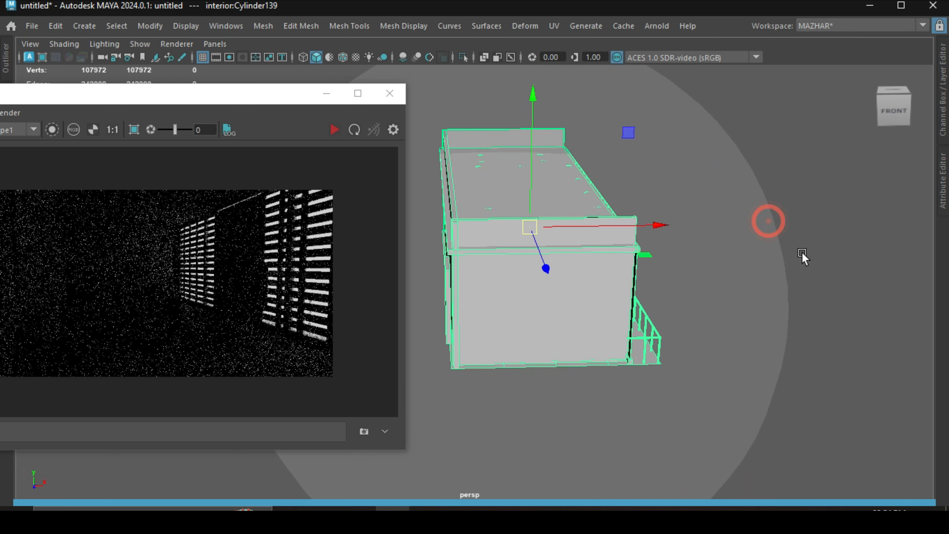
pyautogui.click(798, 259)
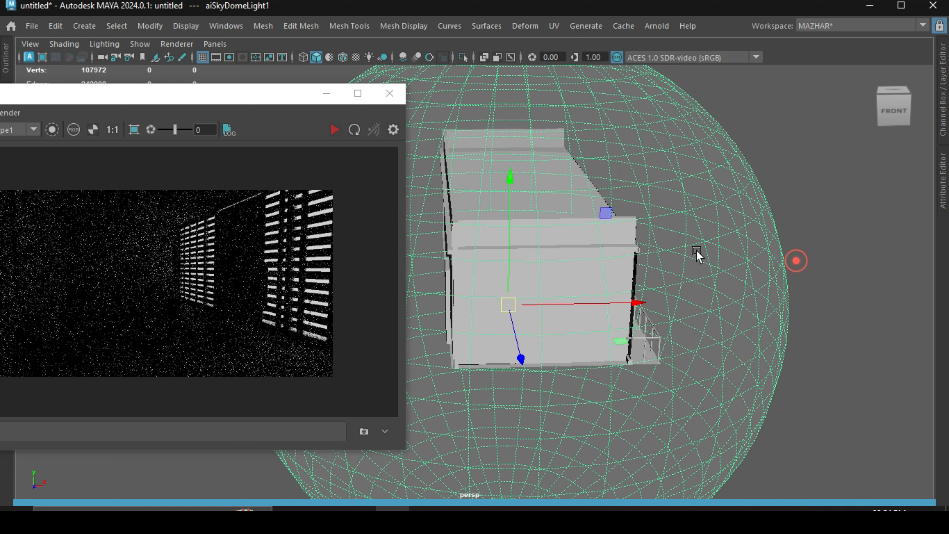
pyautogui.click(943, 185)
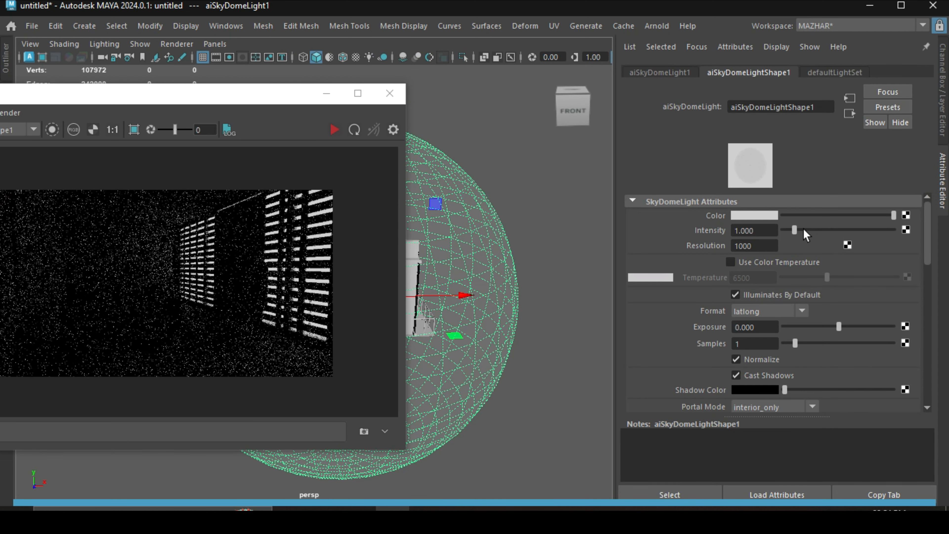
pyautogui.moveTo(805, 229); pyautogui.dragTo(925, 250)
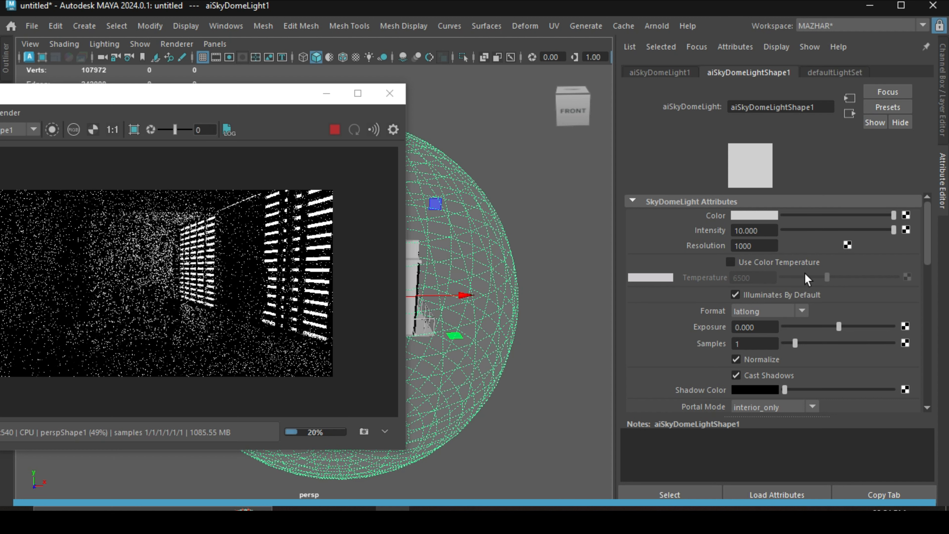
# Step: Check the interior render with the brighter sky dome, stop it, and minimise the render window
pyautogui.moveTo(299, 100); pyautogui.dragTo(391, 88)
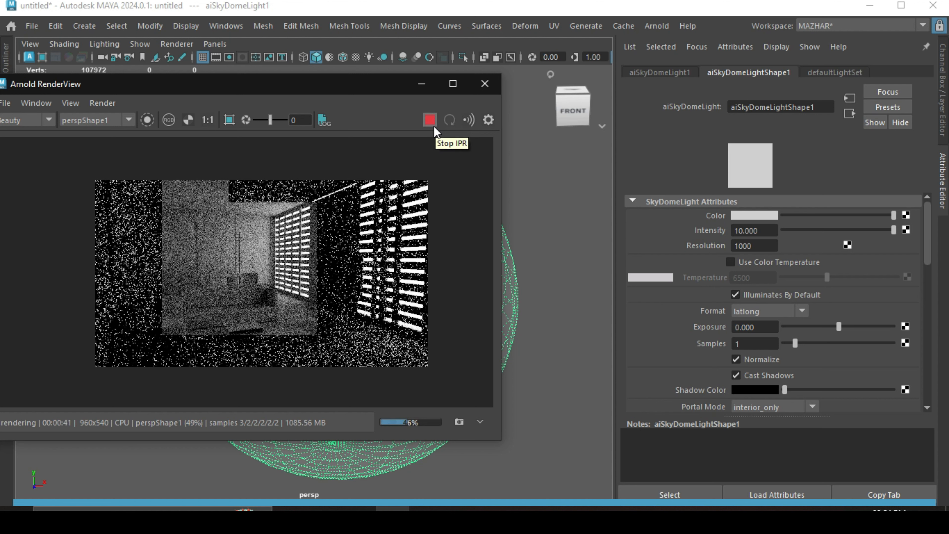
pyautogui.click(430, 120)
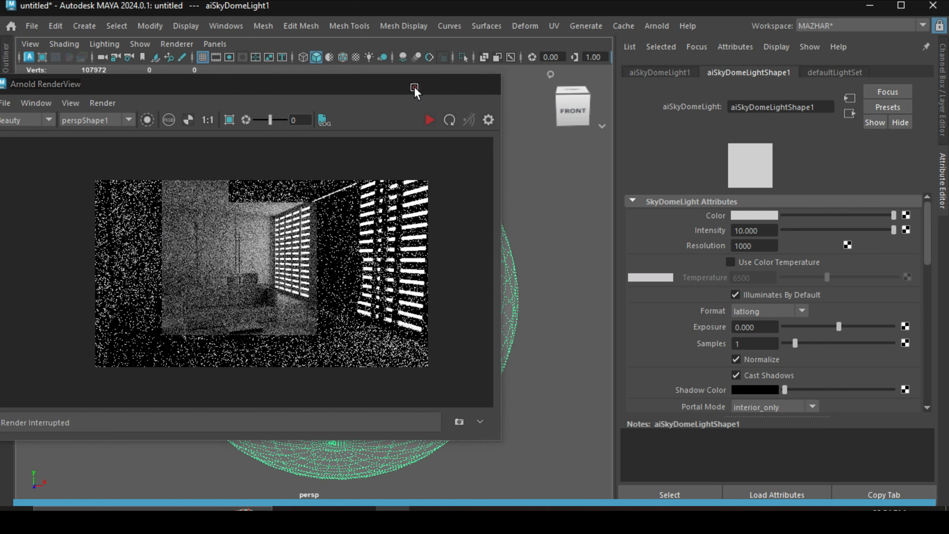
pyautogui.click(421, 84)
# Step: Connect a File texture node to the sky dome light's color
pyautogui.click(502, 239)
pyautogui.keyDown('alt'); pyautogui.moveTo(481, 256); pyautogui.dragTo(504, 259); pyautogui.keyUp('alt')
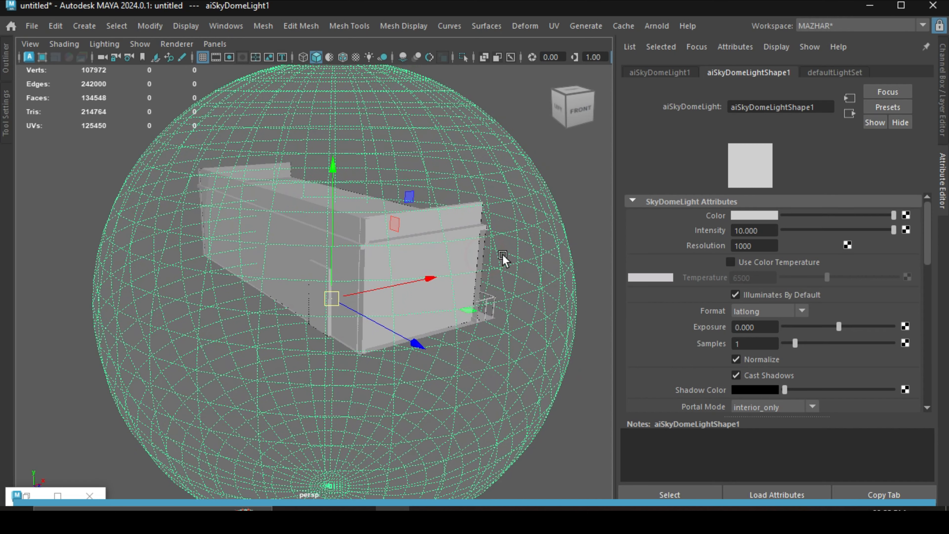
pyautogui.click(906, 215)
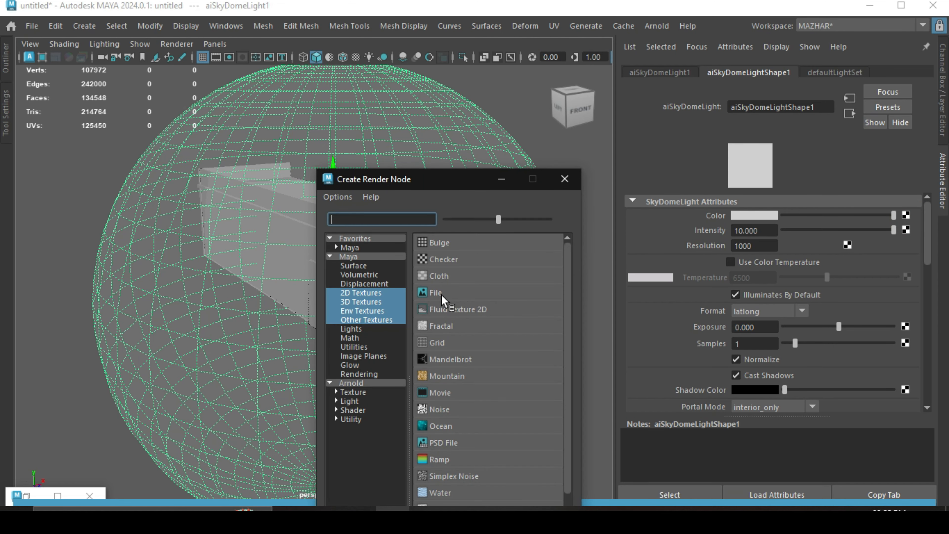
pyautogui.click(441, 297)
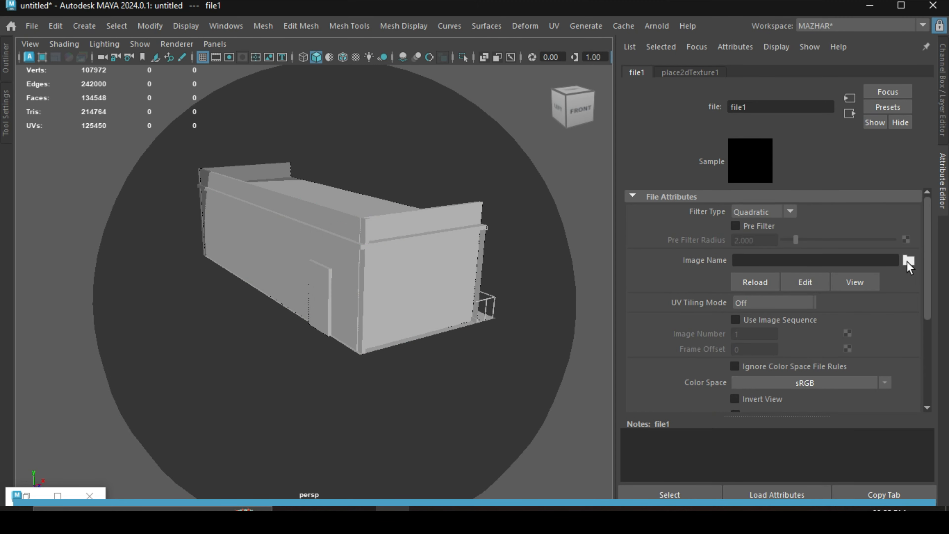
# Step: Start choosing the file texture's image and browse to the E:\HDRI maps folder
pyautogui.click(907, 261)
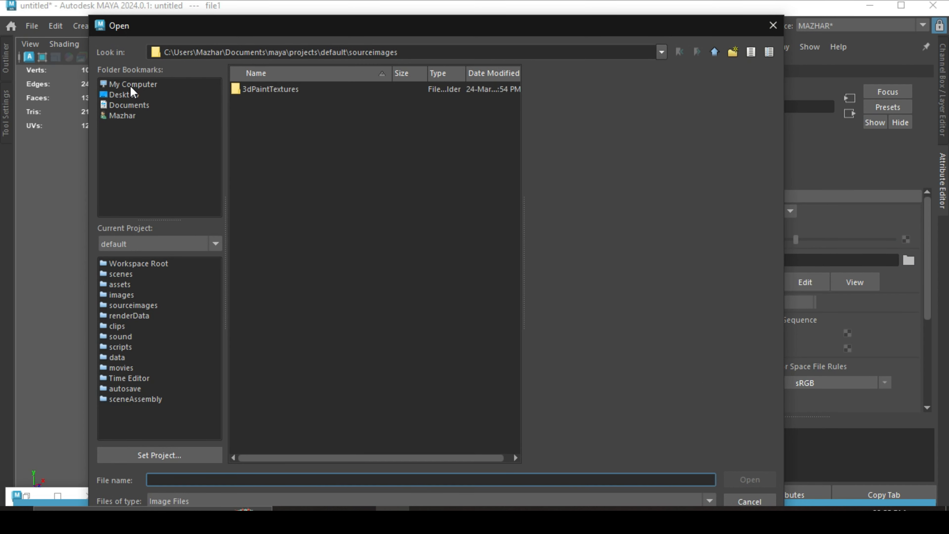
pyautogui.click(131, 85)
pyautogui.click(285, 114)
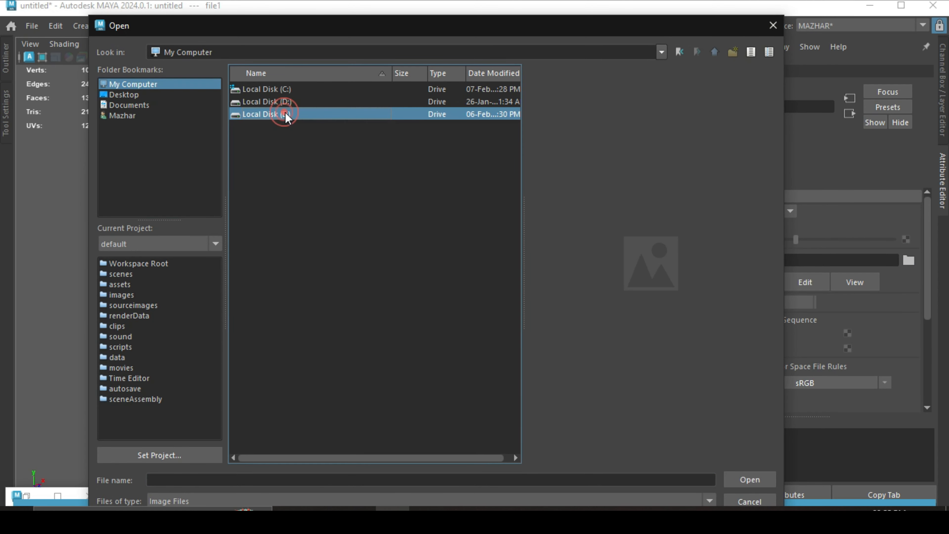
pyautogui.doubleClick(286, 113)
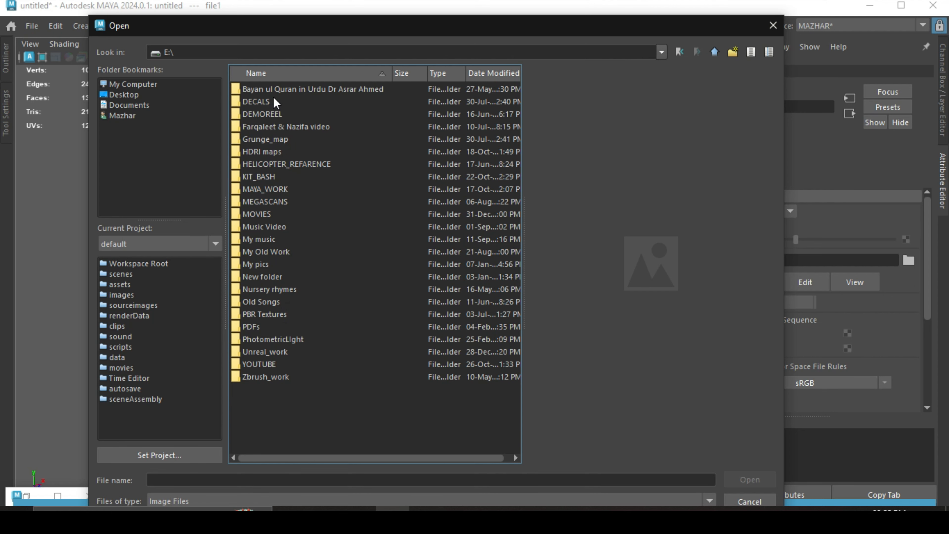
pyautogui.doubleClick(281, 150)
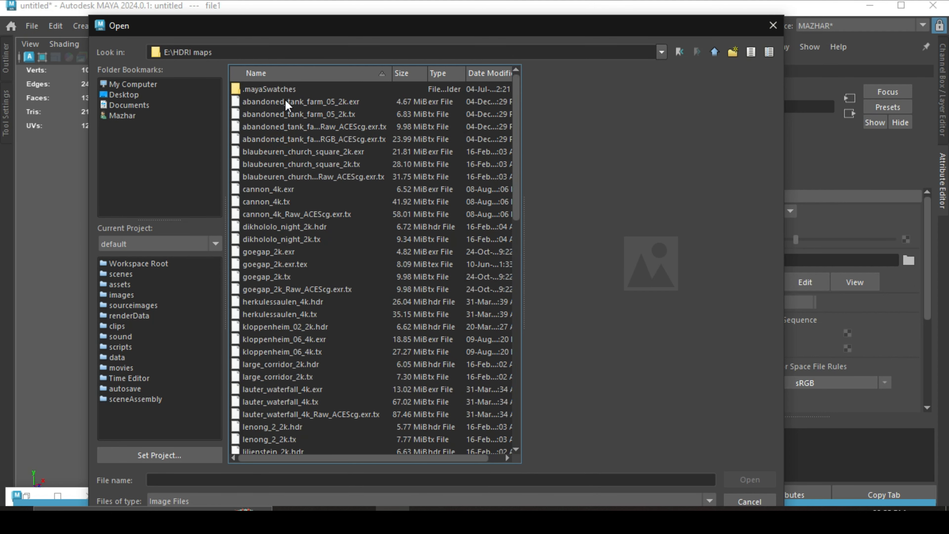
# Step: Preview several HDRI maps and load quarry_03_4k.exr as the file texture's image
pyautogui.click(287, 101)
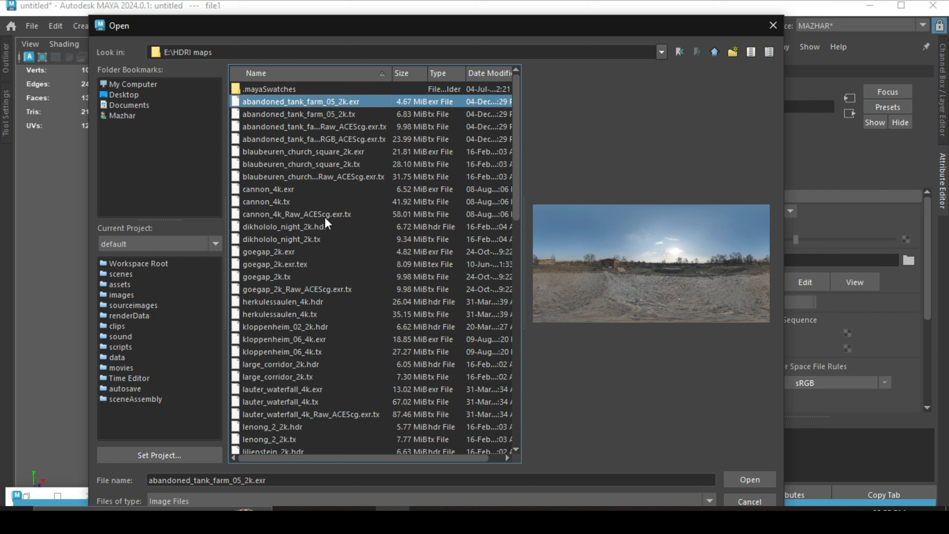
pyautogui.scroll(-8, 325, 220)
pyautogui.scroll(-7, 324, 217)
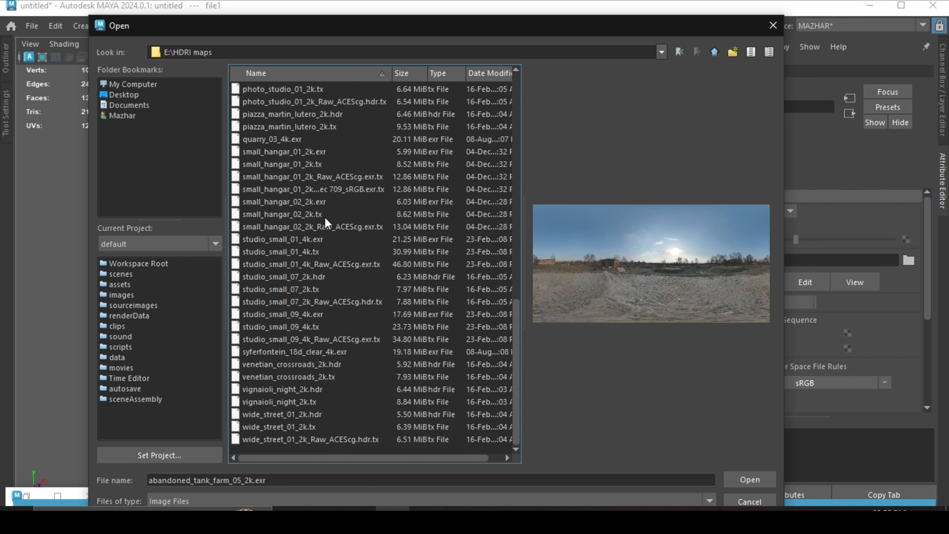
pyautogui.click(282, 152)
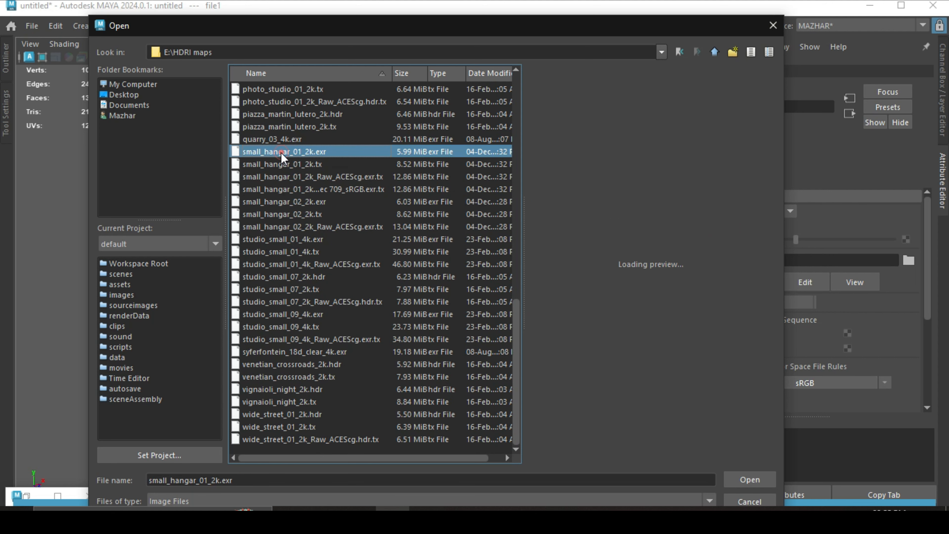
pyautogui.click(285, 164)
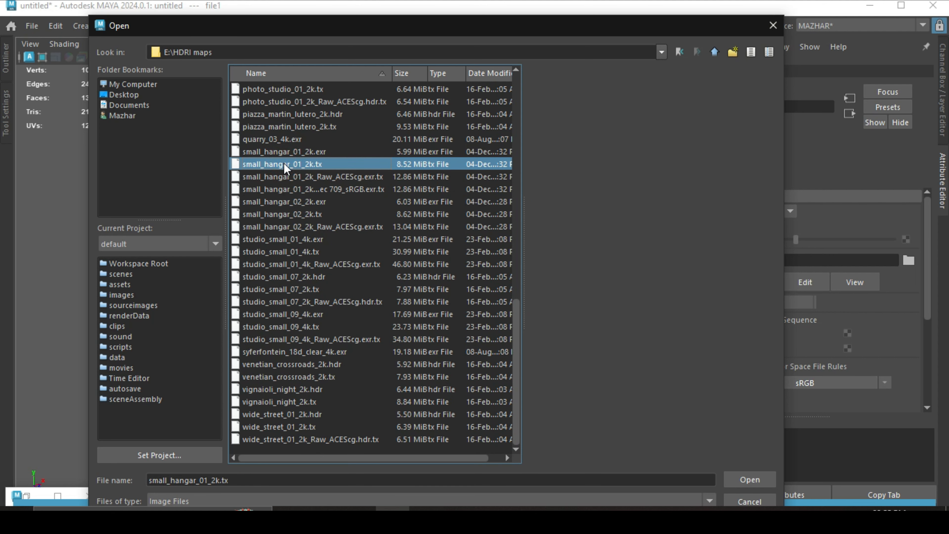
pyautogui.click(292, 140)
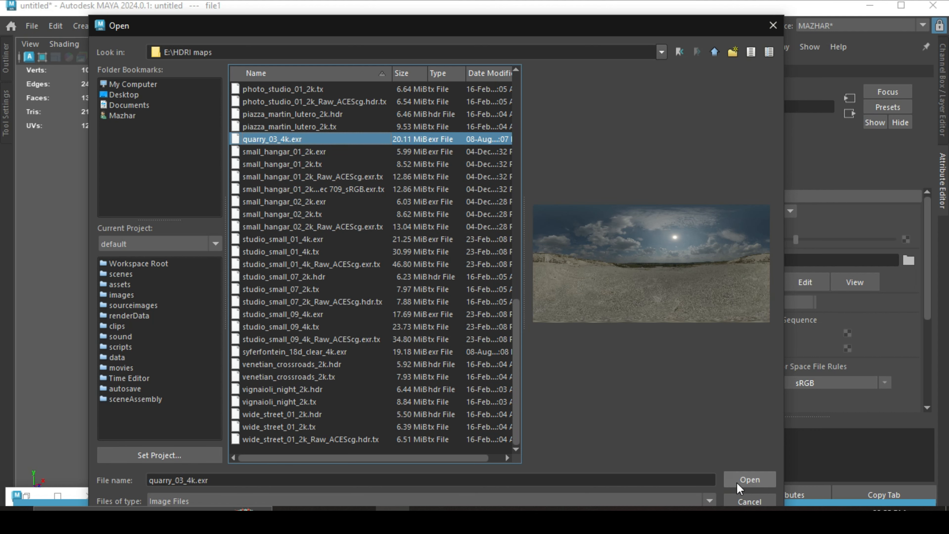
pyautogui.click(750, 479)
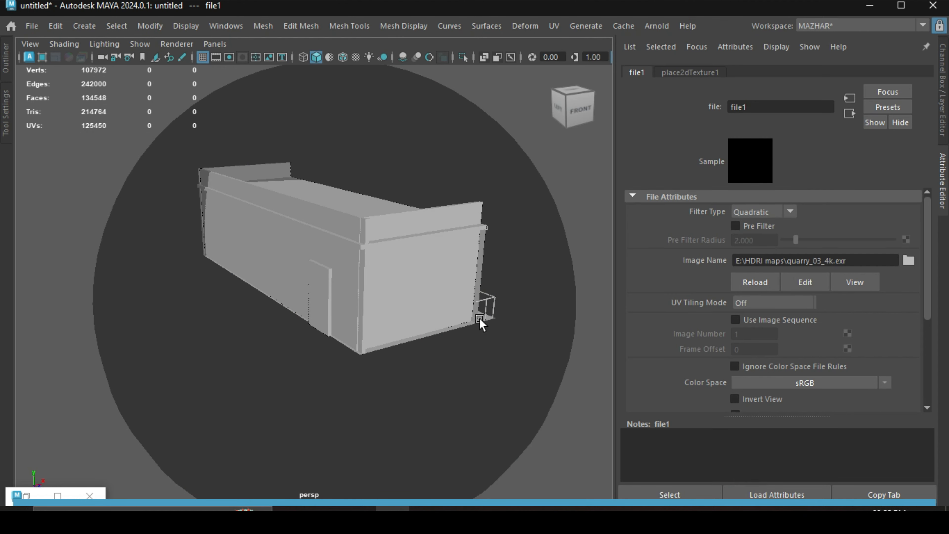
# Step: Select the sky dome light and examine where its sun sits relative to the building's slatted window side
pyautogui.keyDown('alt'); pyautogui.moveTo(491, 301); pyautogui.dragTo(312, 98); pyautogui.keyUp('alt')
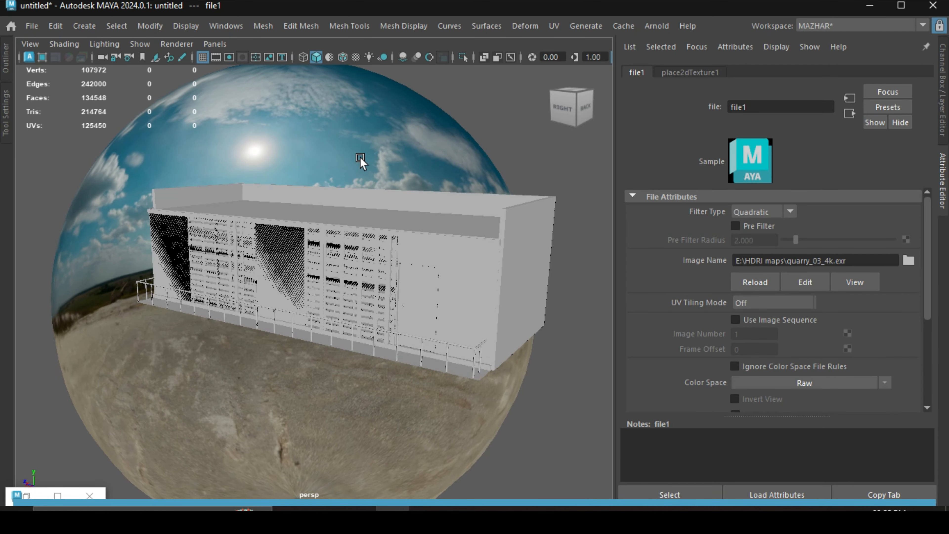
pyautogui.click(284, 123)
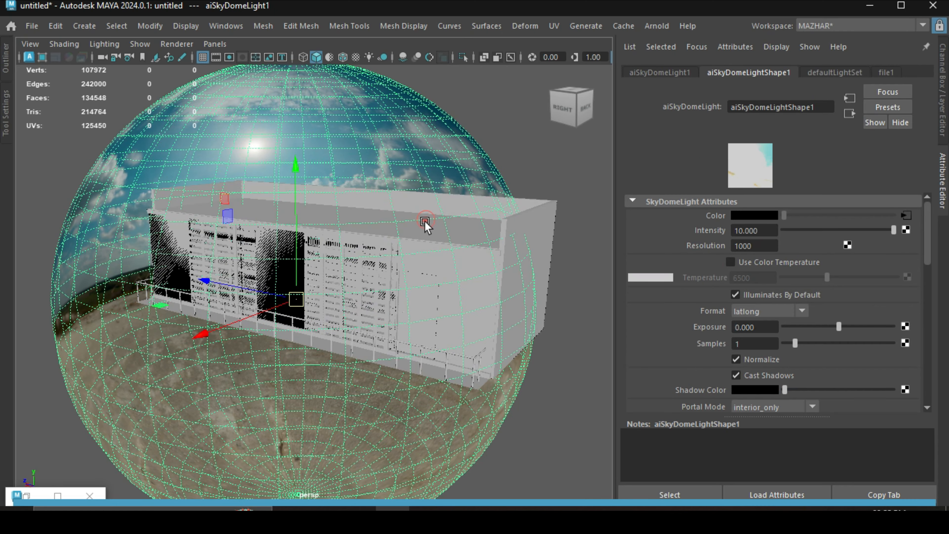
pyautogui.keyDown('alt'); pyautogui.moveTo(424, 221); pyautogui.dragTo(420, 222); pyautogui.keyUp('alt')
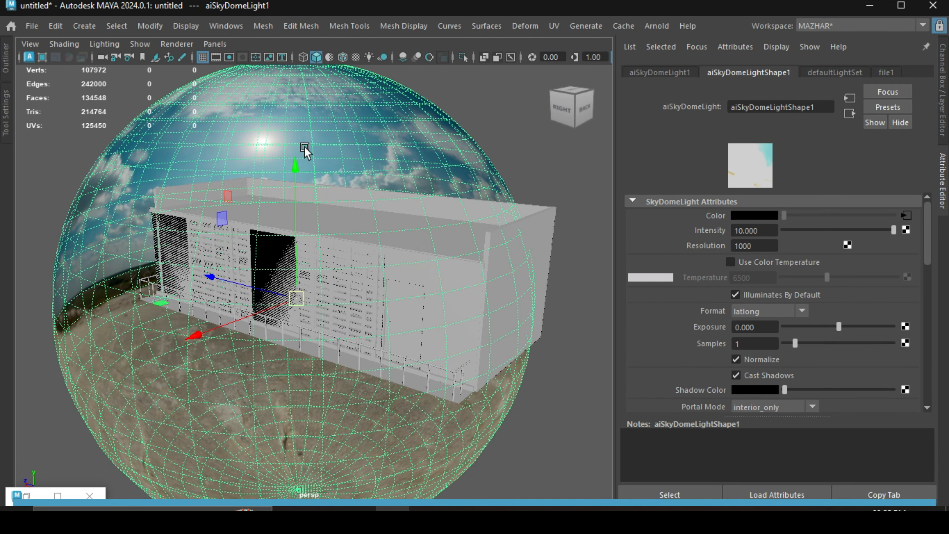
pyautogui.keyDown('alt'); pyautogui.moveTo(340, 266); pyautogui.dragTo(367, 263); pyautogui.keyUp('alt')
pyautogui.keyDown('alt'); pyautogui.moveTo(376, 286); pyautogui.dragTo(467, 340, button='right'); pyautogui.keyUp('alt')
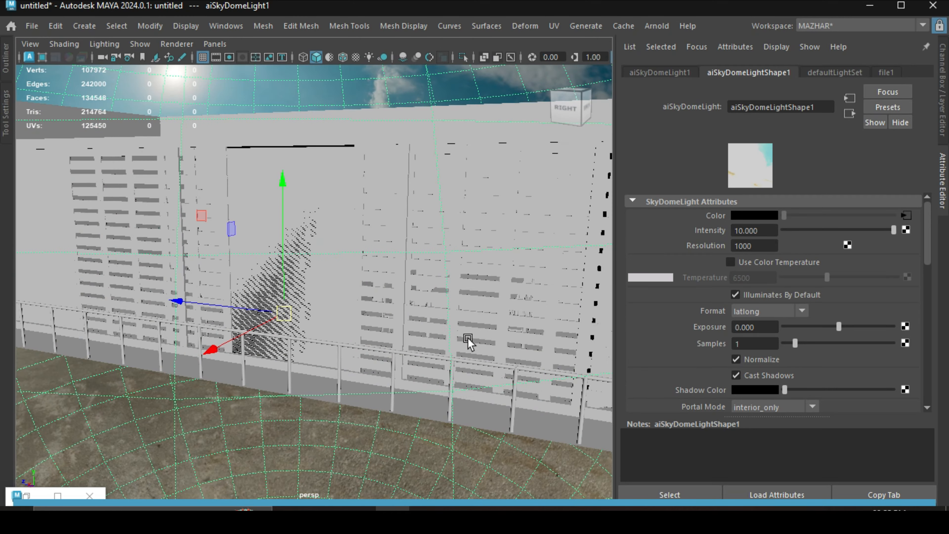
pyautogui.keyDown('alt'); pyautogui.moveTo(455, 332); pyautogui.dragTo(425, 324); pyautogui.keyUp('alt')
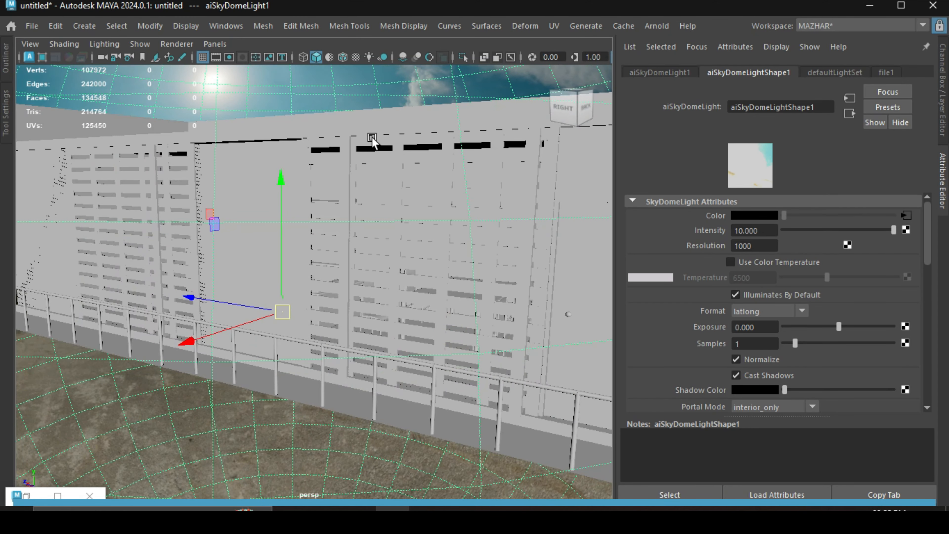
pyautogui.keyDown('alt'); pyautogui.moveTo(420, 218); pyautogui.dragTo(359, 228); pyautogui.keyUp('alt')
pyautogui.keyDown('alt'); pyautogui.moveTo(349, 264); pyautogui.dragTo(387, 264); pyautogui.keyUp('alt')
pyautogui.keyDown('alt'); pyautogui.moveTo(473, 261); pyautogui.dragTo(319, 250, button='right'); pyautogui.keyUp('alt')
pyautogui.keyDown('alt'); pyautogui.moveTo(318, 250); pyautogui.dragTo(284, 131); pyautogui.keyUp('alt')
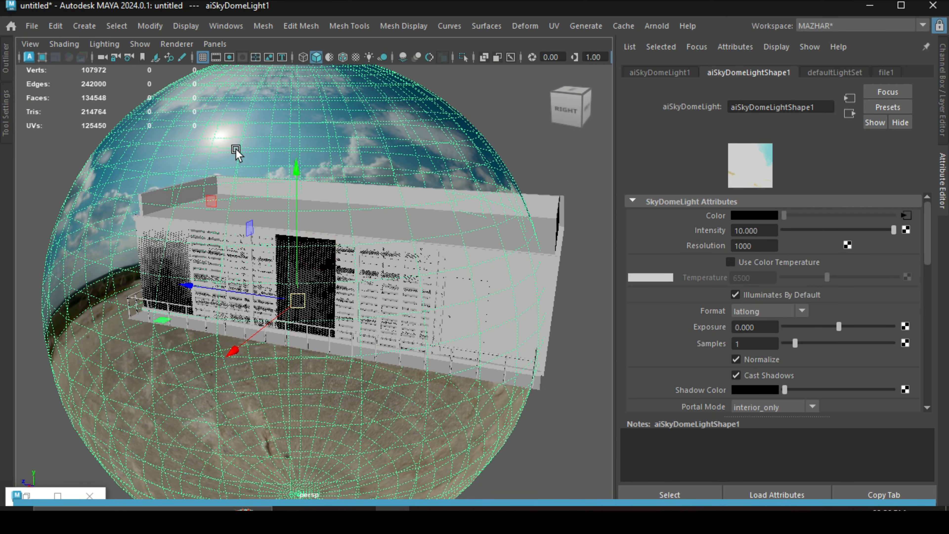
pyautogui.keyDown('alt'); pyautogui.moveTo(224, 140); pyautogui.dragTo(328, 170); pyautogui.keyUp('alt')
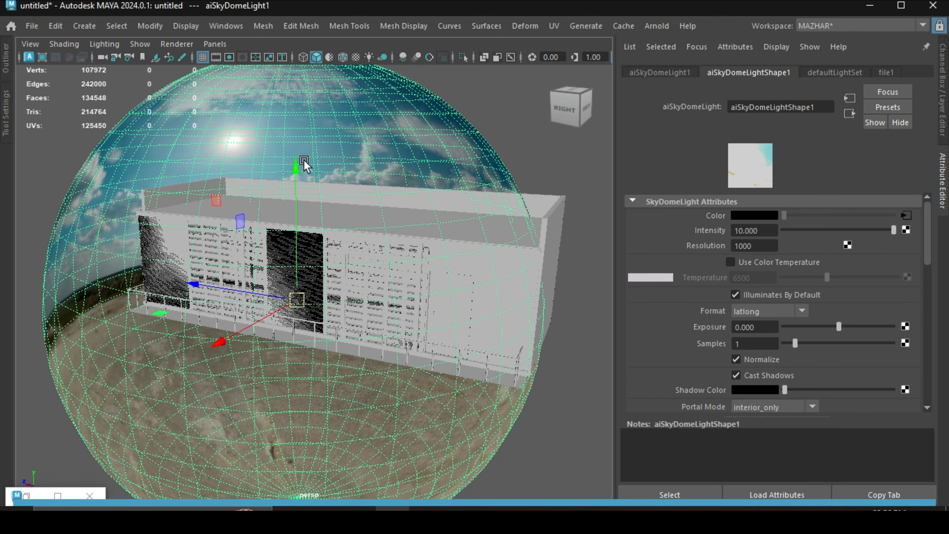
pyautogui.keyDown('alt'); pyautogui.moveTo(323, 160); pyautogui.dragTo(365, 164, button='middle'); pyautogui.keyUp('alt')
pyautogui.keyDown('alt'); pyautogui.moveTo(366, 164); pyautogui.dragTo(440, 144); pyautogui.keyUp('alt')
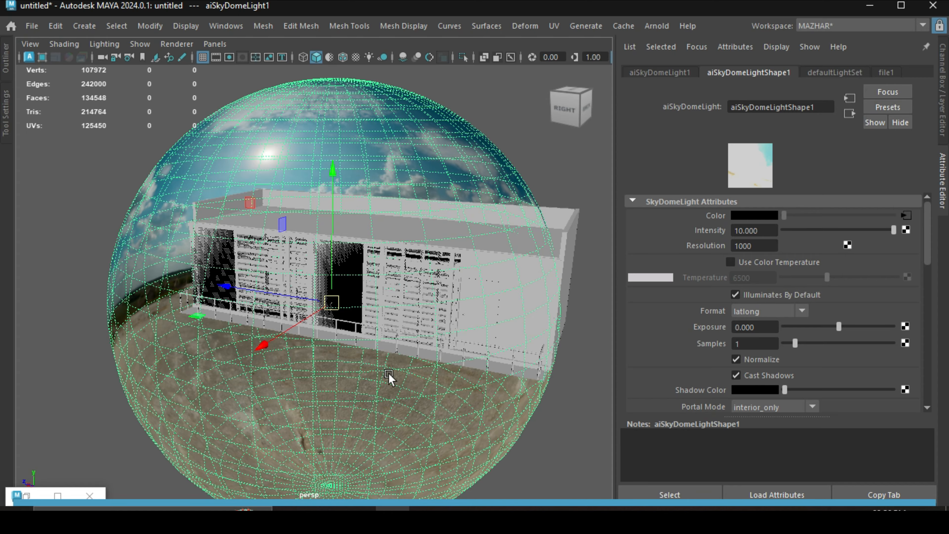
# Step: Rotate the sky dome light about its vertical axis to turn the sun towards the building's slatted window side
pyautogui.press('e')
pyautogui.moveTo(342, 338); pyautogui.dragTo(481, 330)
pyautogui.moveTo(259, 345); pyautogui.dragTo(364, 359)
pyautogui.keyDown('alt'); pyautogui.moveTo(163, 352); pyautogui.dragTo(345, 328); pyautogui.keyUp('alt')
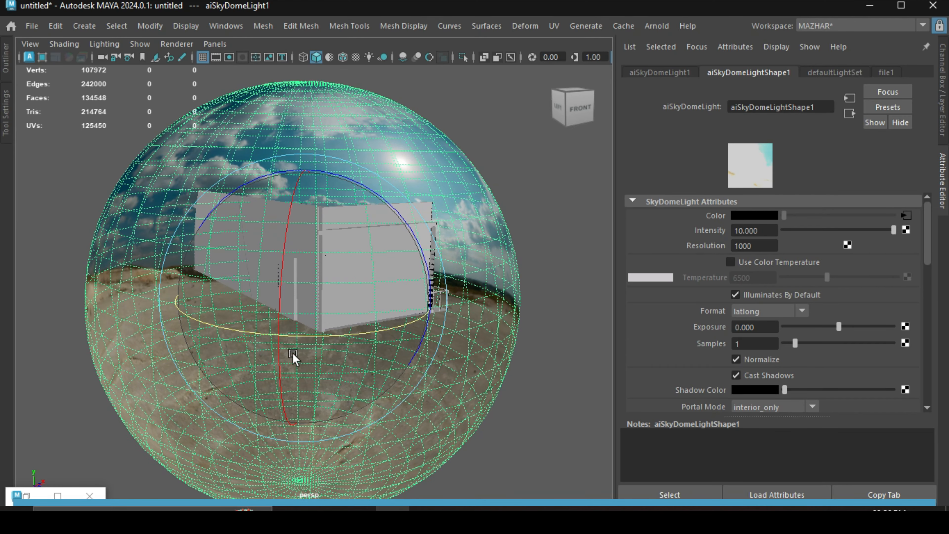
# Step: Render the interior with the quarry map, inspect the light coming through the blinds, and minimise the render window
pyautogui.click(19, 500)
pyautogui.click(24, 496)
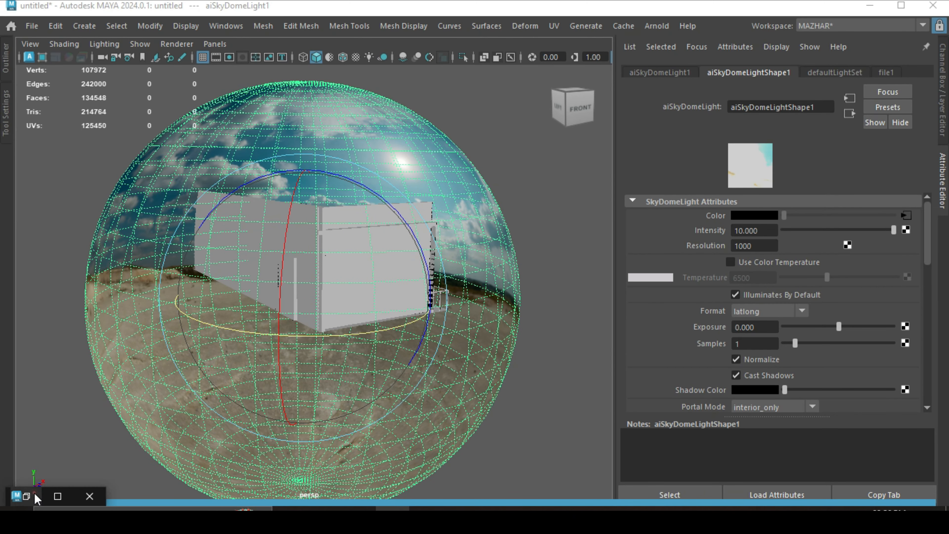
pyautogui.click(31, 493)
pyautogui.click(425, 121)
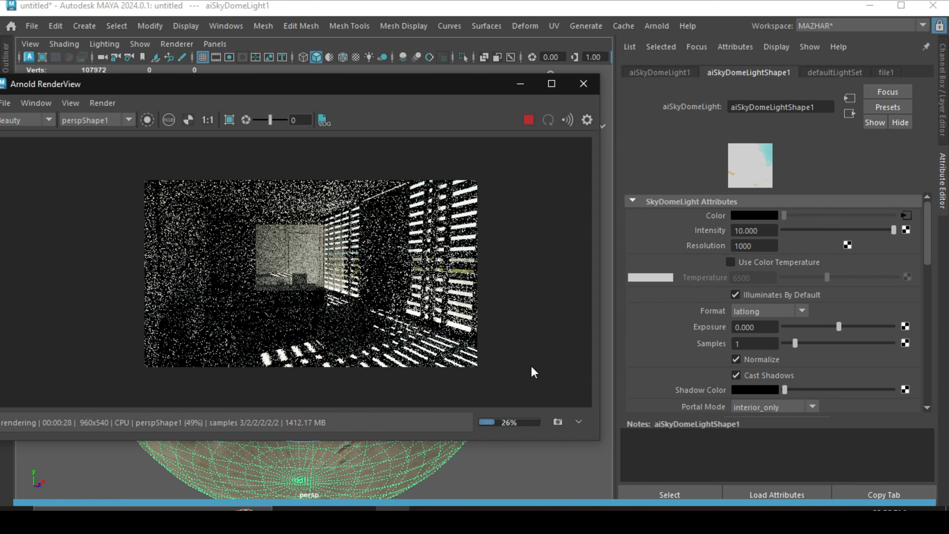
pyautogui.scroll(1, 467, 308)
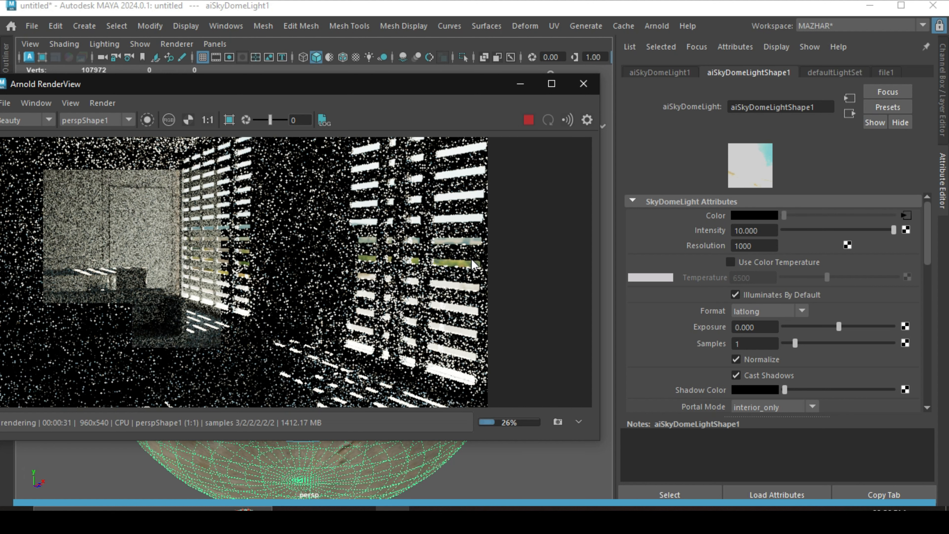
pyautogui.scroll(-1, 471, 259)
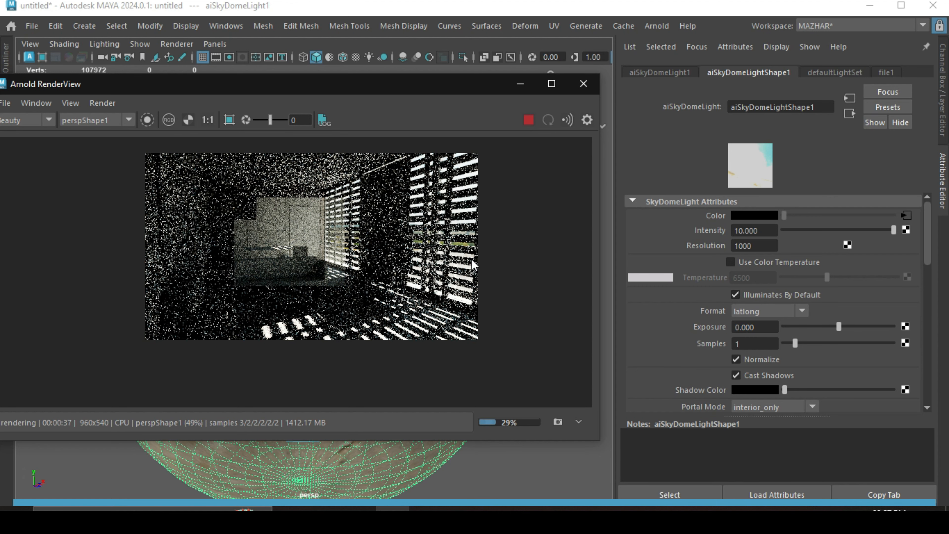
pyautogui.click(519, 83)
# Step: Compare the sun's position on the dome with the interior render, stopping the render and minimising its window
pyautogui.scroll(3, 482, 217)
pyautogui.moveTo(481, 220)
pyautogui.keyDown('alt'); pyautogui.mouseDown()
pyautogui.moveTo(408, 226)
pyautogui.moveTo(484, 231)
pyautogui.mouseUp(); pyautogui.keyUp('alt')
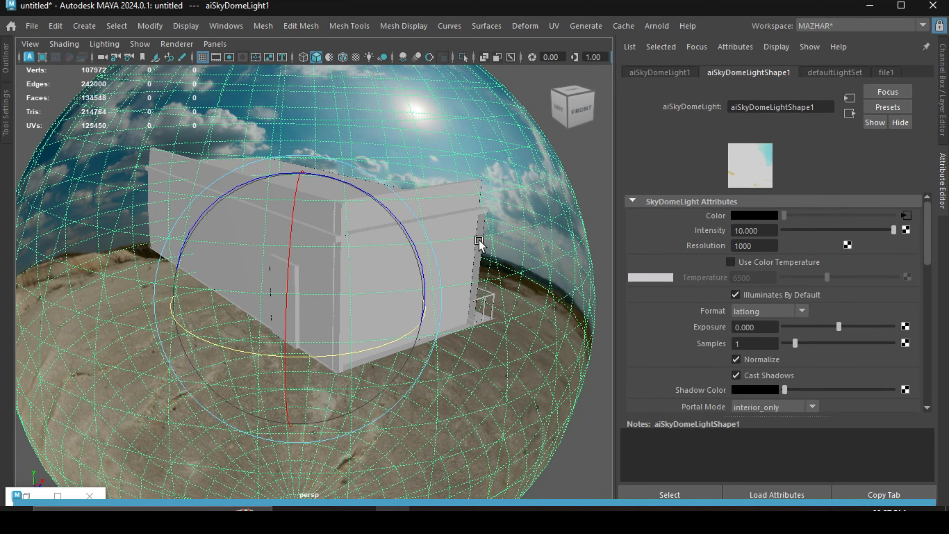
pyautogui.click(26, 495)
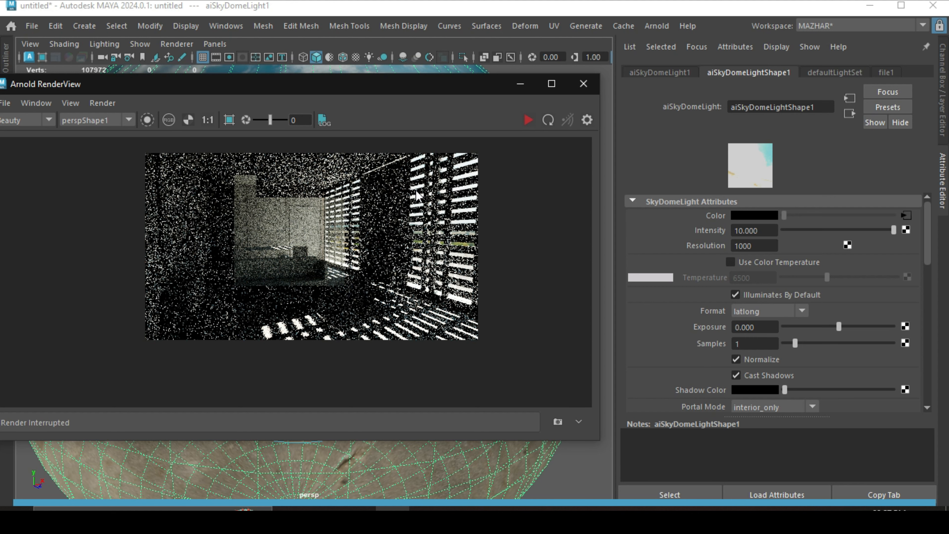
pyautogui.click(516, 83)
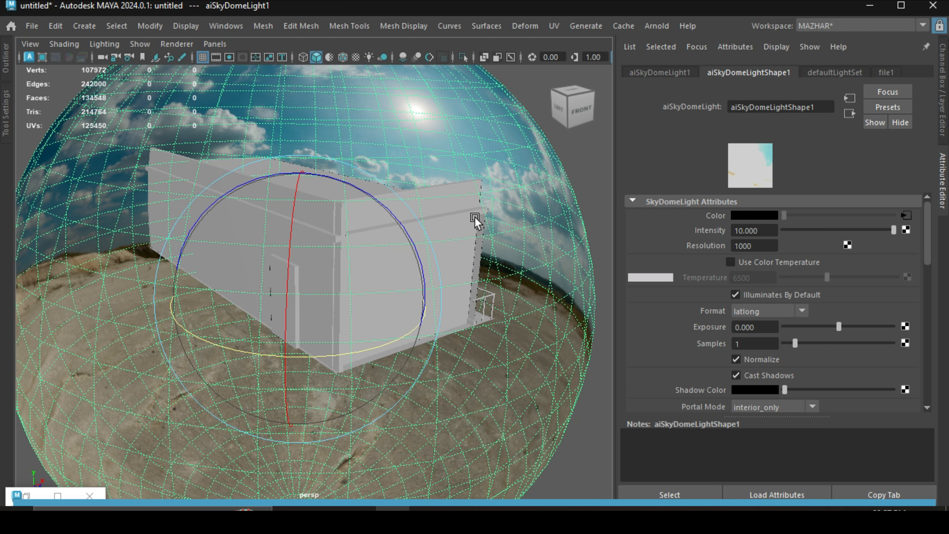
pyautogui.keyDown('alt'); pyautogui.moveTo(470, 221); pyautogui.dragTo(430, 286, button='middle'); pyautogui.keyUp('alt')
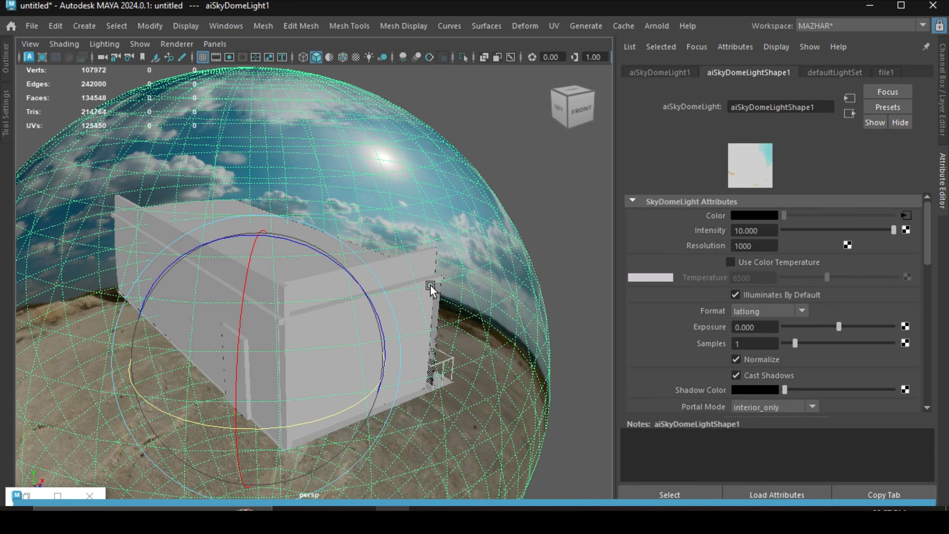
pyautogui.keyDown('alt'); pyautogui.moveTo(474, 224); pyautogui.dragTo(502, 205); pyautogui.keyUp('alt')
pyautogui.click(521, 197)
pyautogui.click(450, 199)
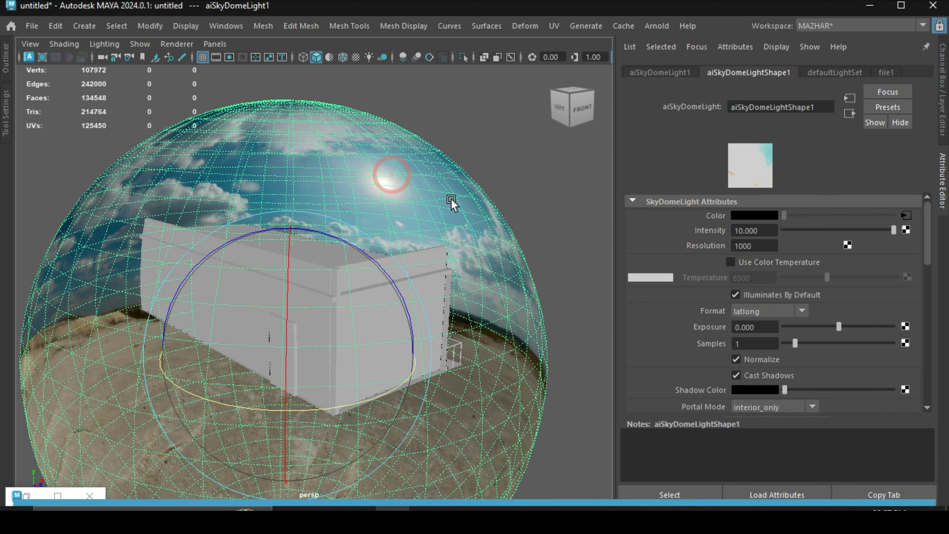
pyautogui.keyDown('alt'); pyautogui.moveTo(480, 211); pyautogui.dragTo(473, 186); pyautogui.keyUp('alt')
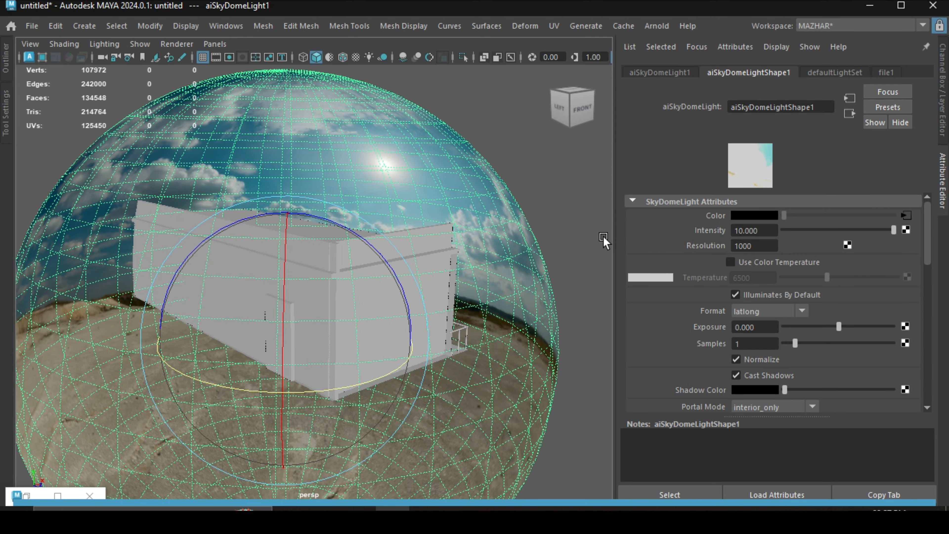
# Step: Replace the image of the sky dome light's color texture with cannon_4k.exr from the E:\HDRI maps folder
pyautogui.click(906, 216)
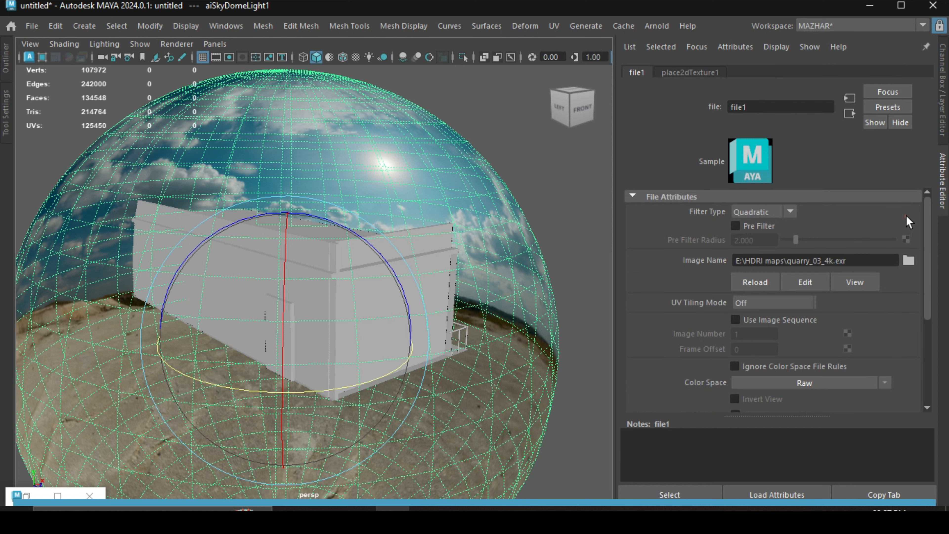
pyautogui.click(908, 261)
pyautogui.click(318, 139)
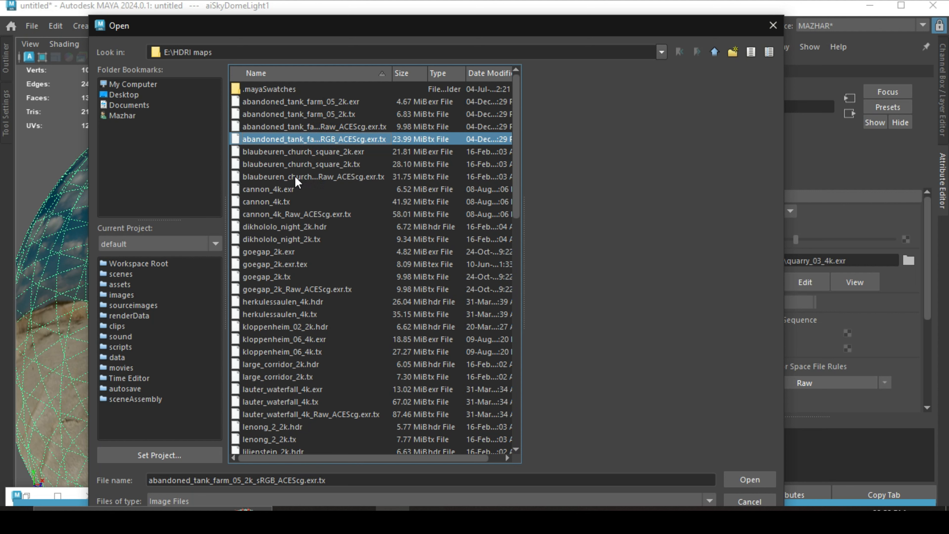
pyautogui.click(284, 188)
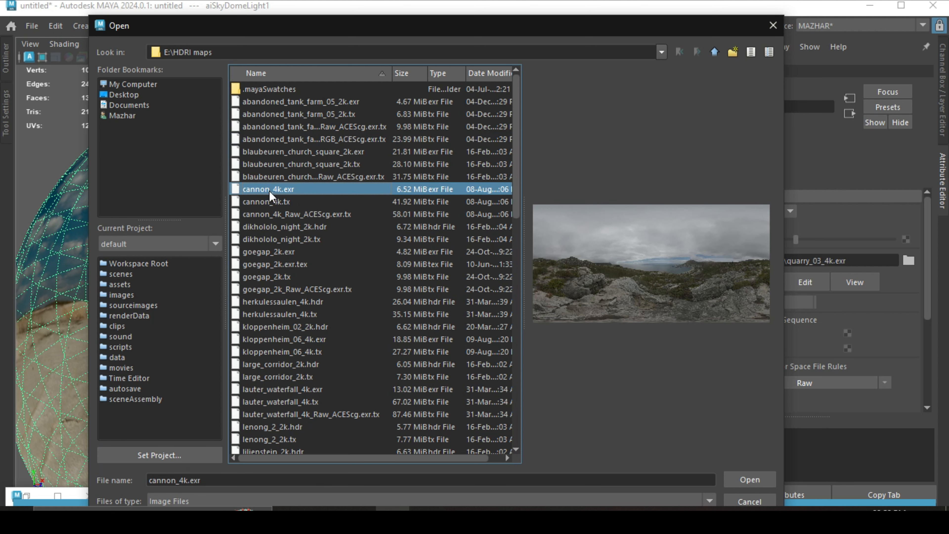
pyautogui.click(750, 479)
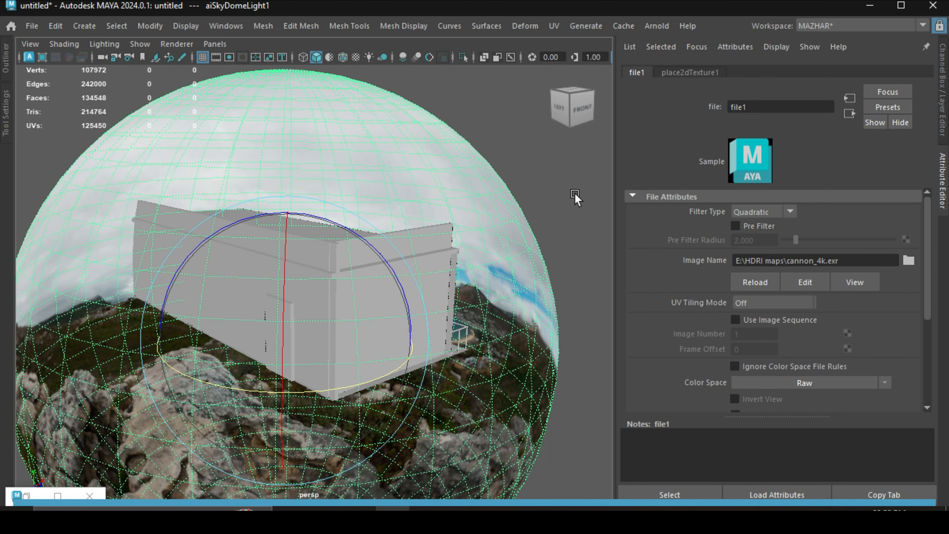
# Step: Check the interior render lit by the overcast cannon map, stop it, and minimise the render window
pyautogui.scroll(1, 574, 193)
pyautogui.keyDown('alt'); pyautogui.moveTo(567, 228); pyautogui.dragTo(514, 229); pyautogui.keyUp('alt')
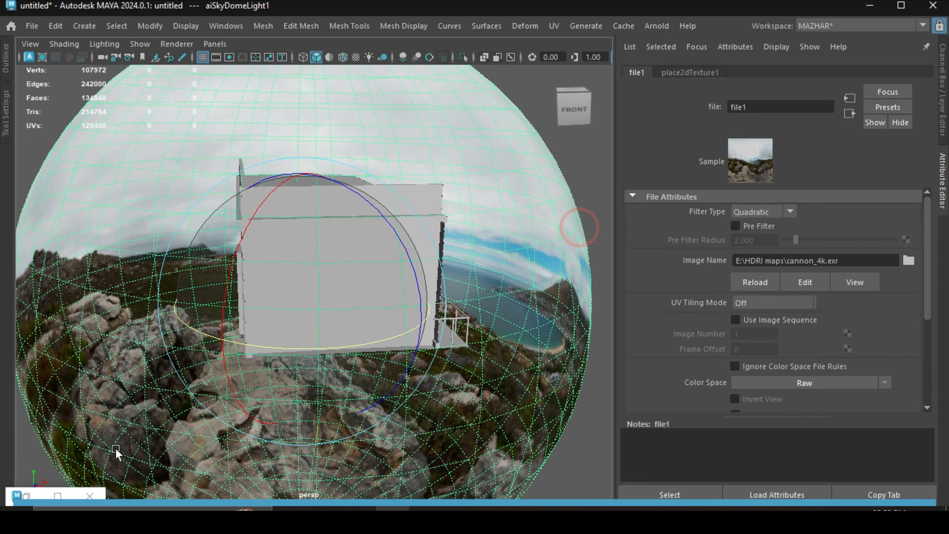
pyautogui.click(27, 496)
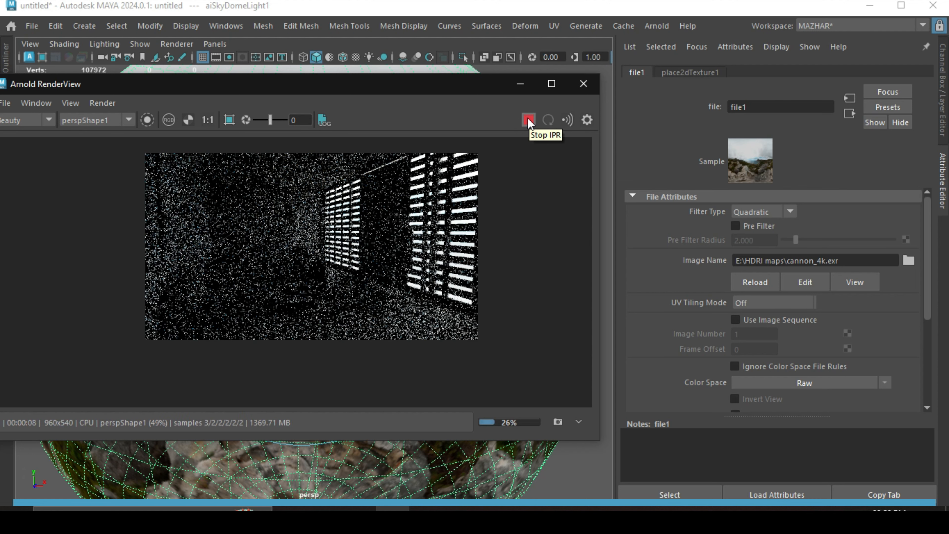
pyautogui.moveTo(491, 90); pyautogui.dragTo(655, 249)
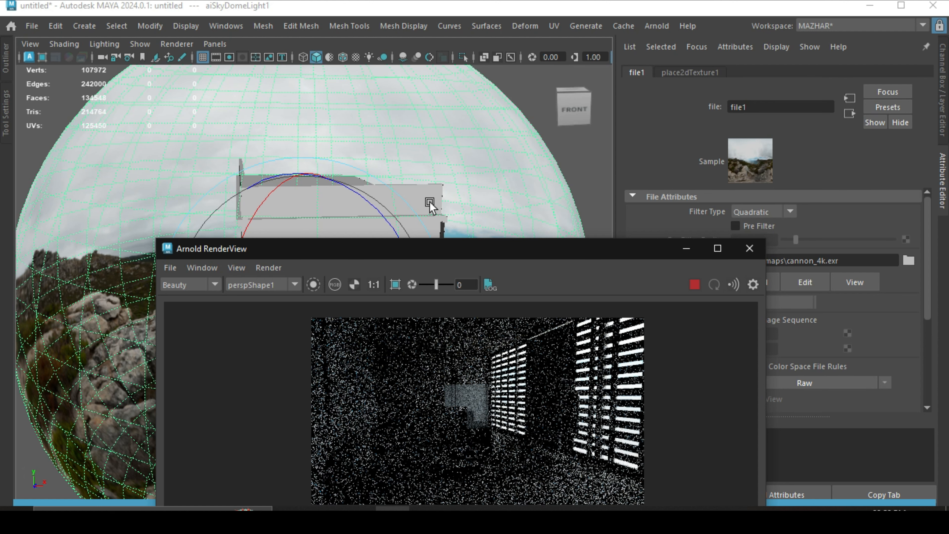
pyautogui.moveTo(618, 245); pyautogui.dragTo(537, 122)
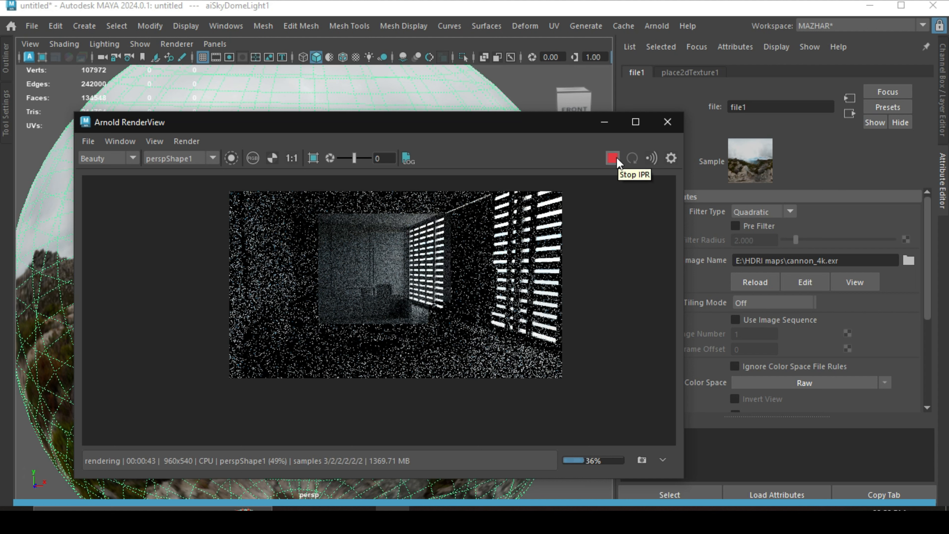
pyautogui.click(612, 158)
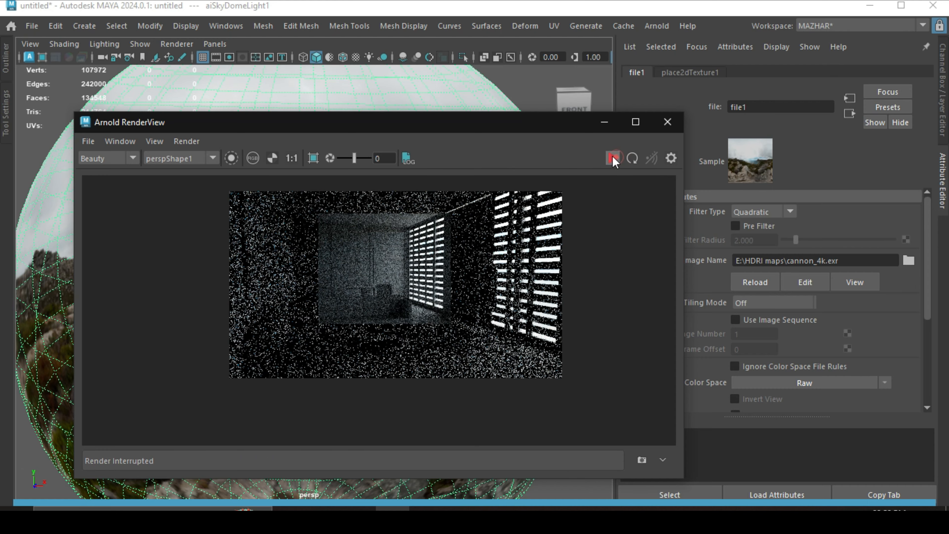
pyautogui.click(604, 122)
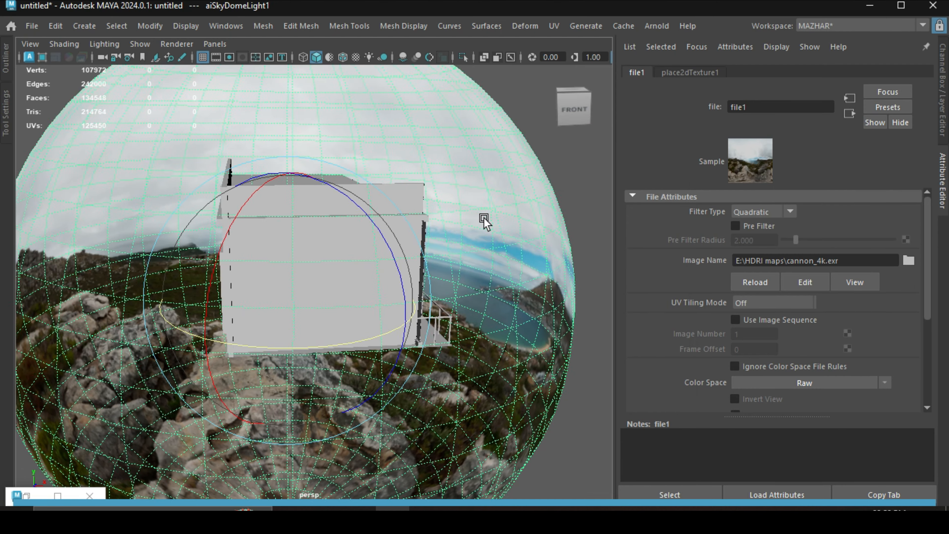
# Step: Deselect the sky dome light and add an Arnold area light to the scene
pyautogui.keyDown('alt'); pyautogui.moveTo(483, 218); pyautogui.dragTo(464, 233); pyautogui.keyUp('alt')
pyautogui.keyDown('alt'); pyautogui.moveTo(464, 233); pyautogui.dragTo(325, 262); pyautogui.keyUp('alt')
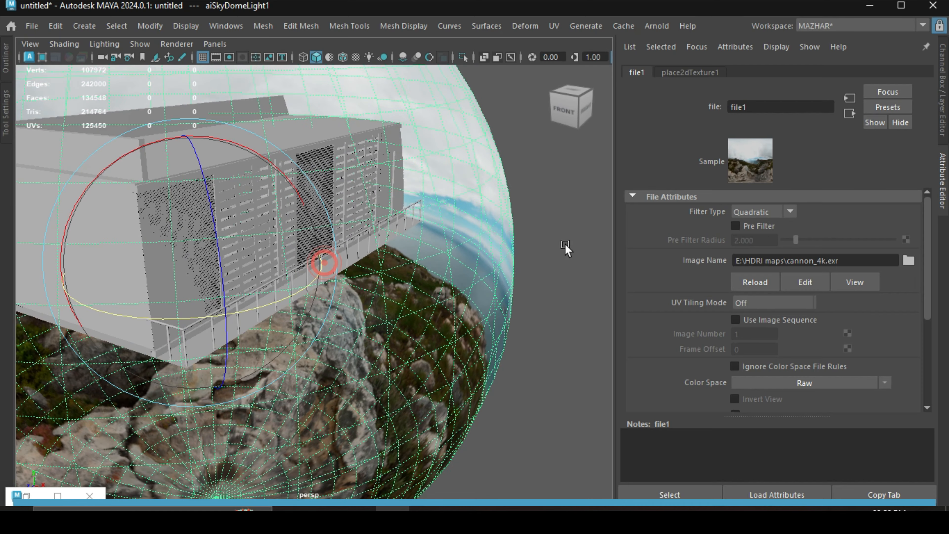
pyautogui.click(565, 243)
pyautogui.click(657, 26)
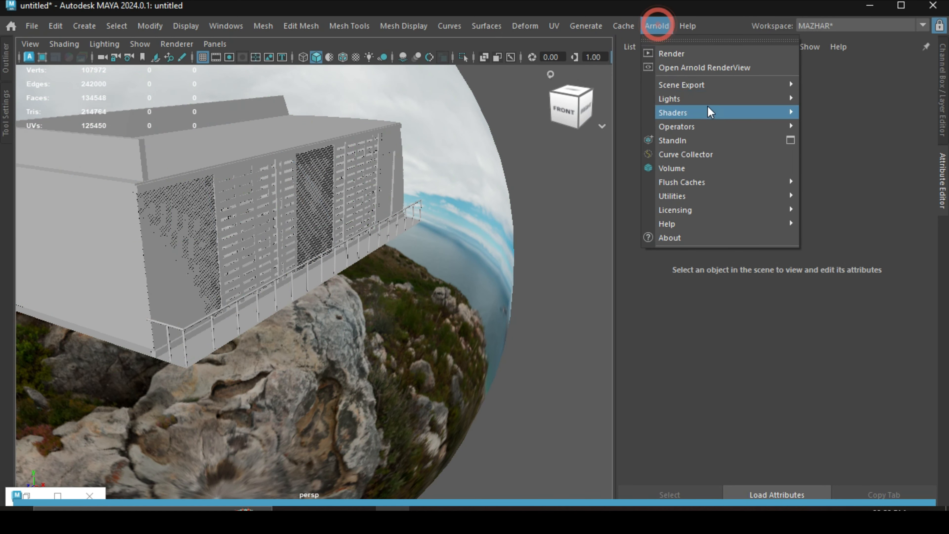
pyautogui.moveTo(710, 99)
pyautogui.click(823, 98)
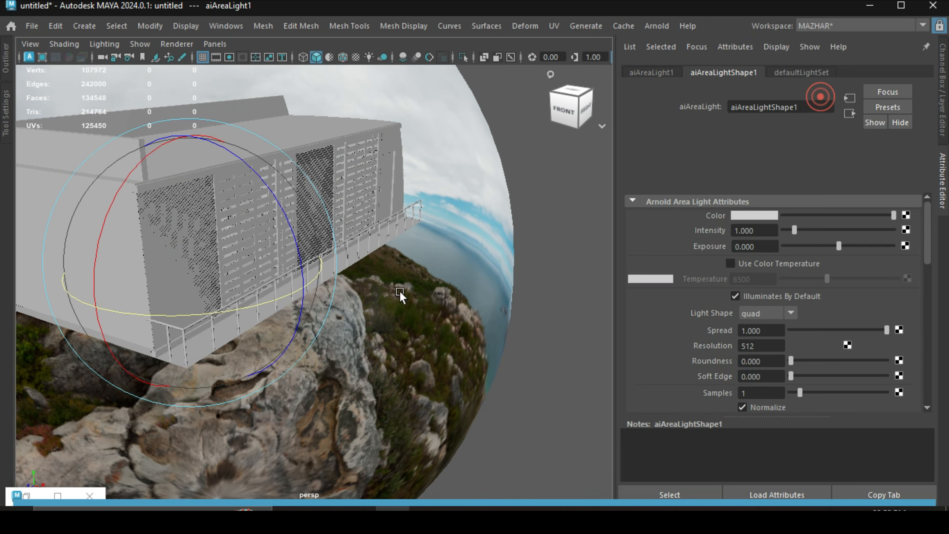
# Step: Move the area light outside the building, scale it up evenly, and raise it in front of the blinds
pyautogui.keyDown('alt'); pyautogui.moveTo(360, 309); pyautogui.dragTo(380, 316, button='middle'); pyautogui.keyUp('alt')
pyautogui.press('w')
pyautogui.moveTo(294, 287); pyautogui.dragTo(461, 351)
pyautogui.press('r')
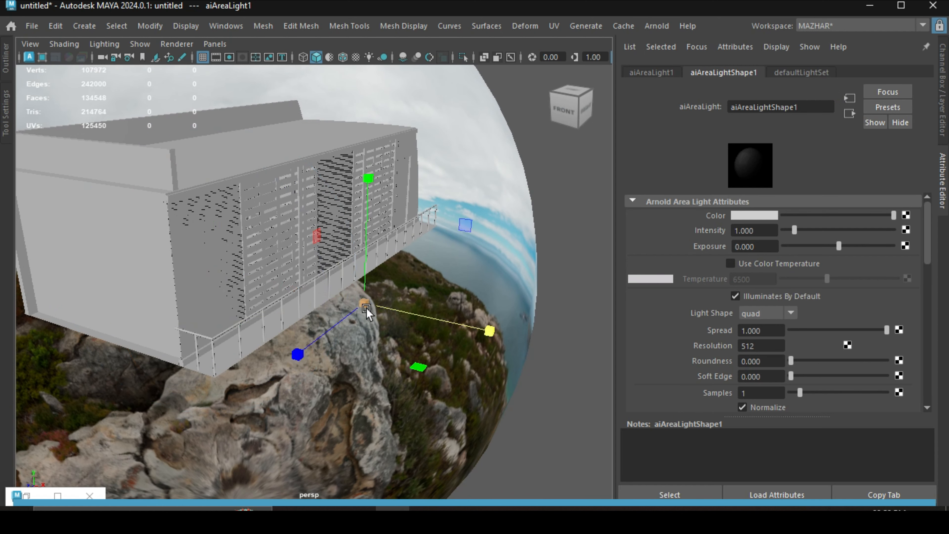
pyautogui.moveTo(364, 303); pyautogui.dragTo(451, 361)
pyautogui.press('w')
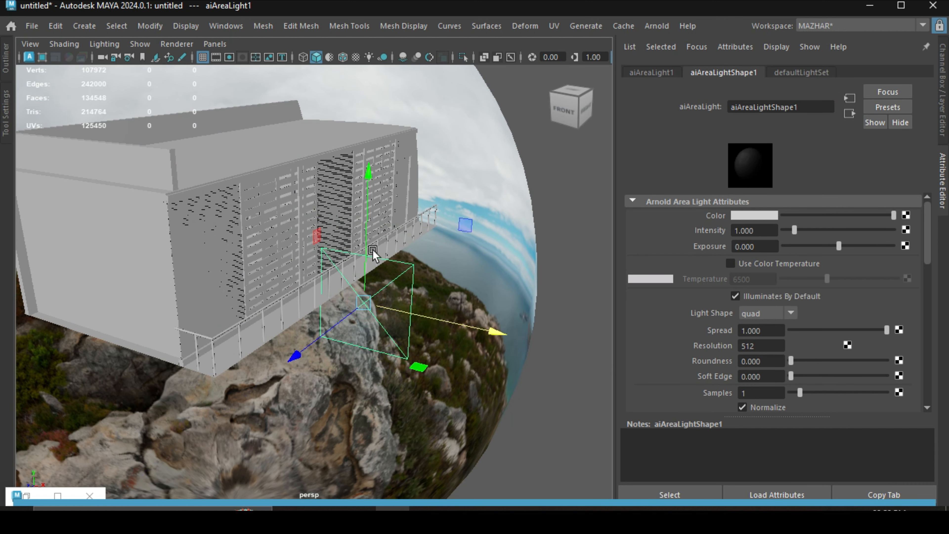
pyautogui.moveTo(369, 245); pyautogui.dragTo(364, 208)
pyautogui.keyDown('alt'); pyautogui.moveTo(369, 244); pyautogui.dragTo(406, 310, button='right'); pyautogui.keyUp('alt')
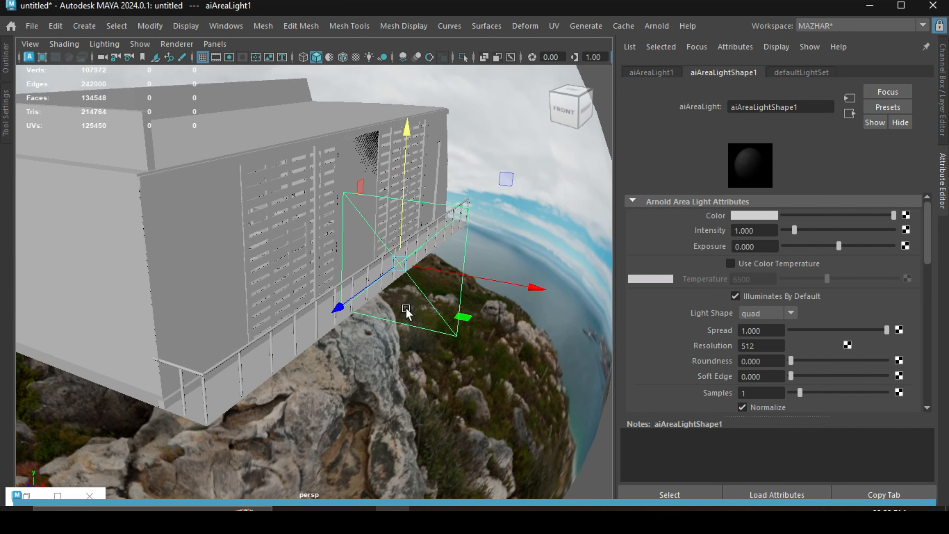
# Step: Rotate the area light about its vertical axis so that it faces the blinds
pyautogui.keyDown('alt'); pyautogui.moveTo(402, 310); pyautogui.dragTo(500, 318); pyautogui.keyUp('alt')
pyautogui.press('e')
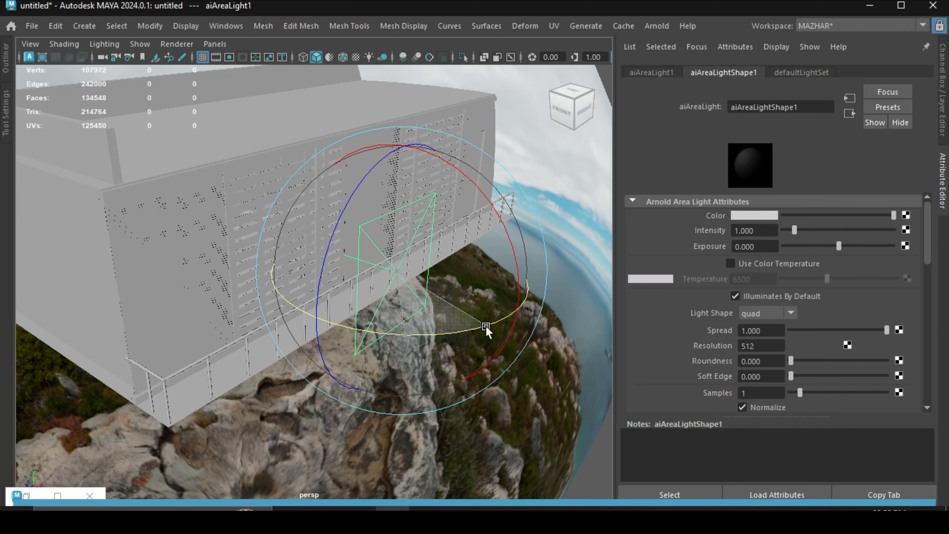
pyautogui.press('w')
pyautogui.keyDown('alt'); pyautogui.moveTo(485, 331); pyautogui.dragTo(453, 274); pyautogui.keyUp('alt')
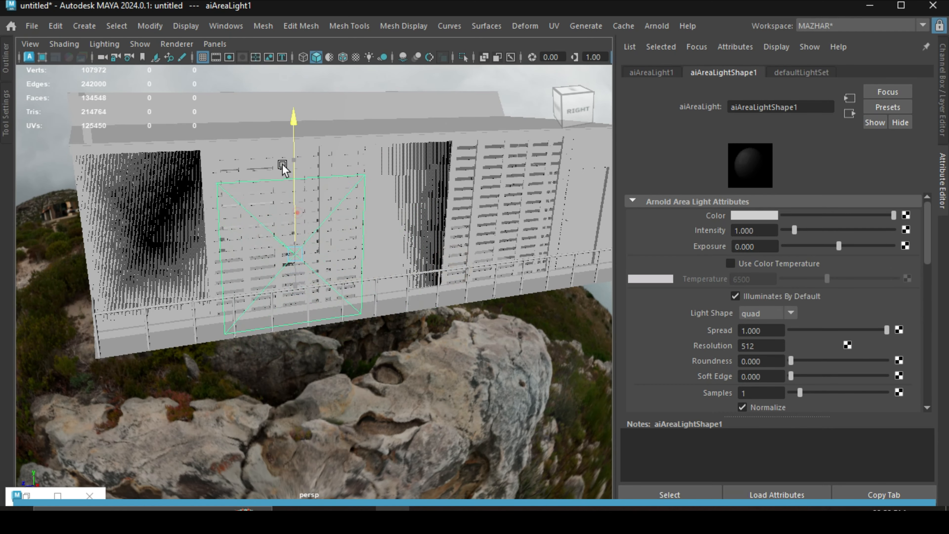
pyautogui.keyDown('alt'); pyautogui.moveTo(282, 165); pyautogui.dragTo(415, 333); pyautogui.keyUp('alt')
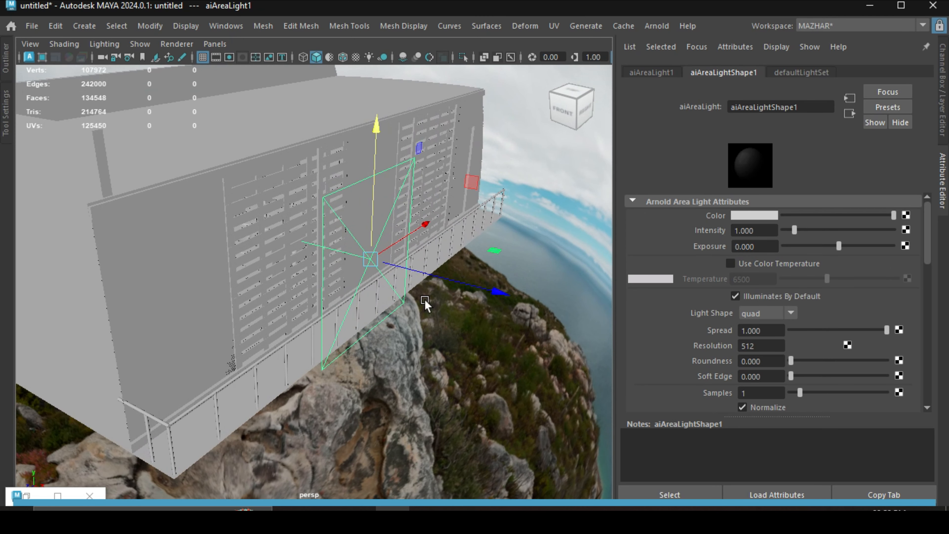
# Step: Move the area light away from the facade, raise it, and tilt it down towards the blinds
pyautogui.moveTo(440, 279); pyautogui.dragTo(487, 289)
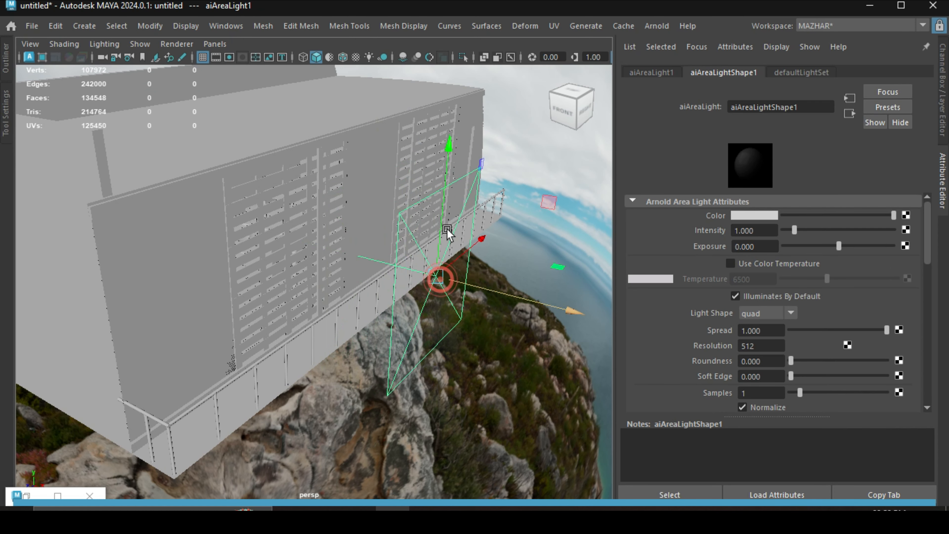
pyautogui.moveTo(447, 201); pyautogui.dragTo(436, 145)
pyautogui.press('e')
pyautogui.moveTo(553, 158); pyautogui.dragTo(504, 124)
# Step: Scale the area light up to cover the first set of blinds and turn off its Normalize option
pyautogui.press('w')
pyautogui.keyDown('alt'); pyautogui.moveTo(503, 292); pyautogui.dragTo(430, 297); pyautogui.keyUp('alt')
pyautogui.press('r')
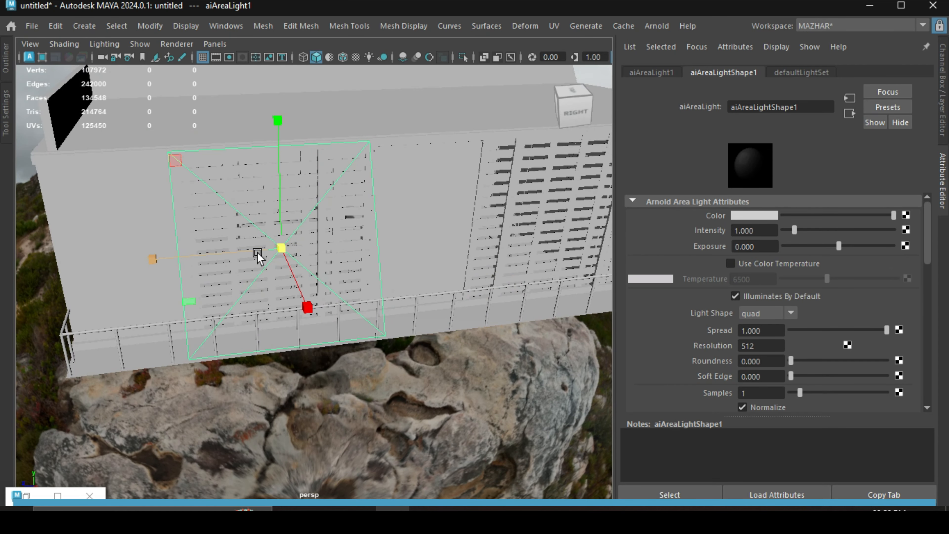
pyautogui.moveTo(278, 249); pyautogui.dragTo(378, 293)
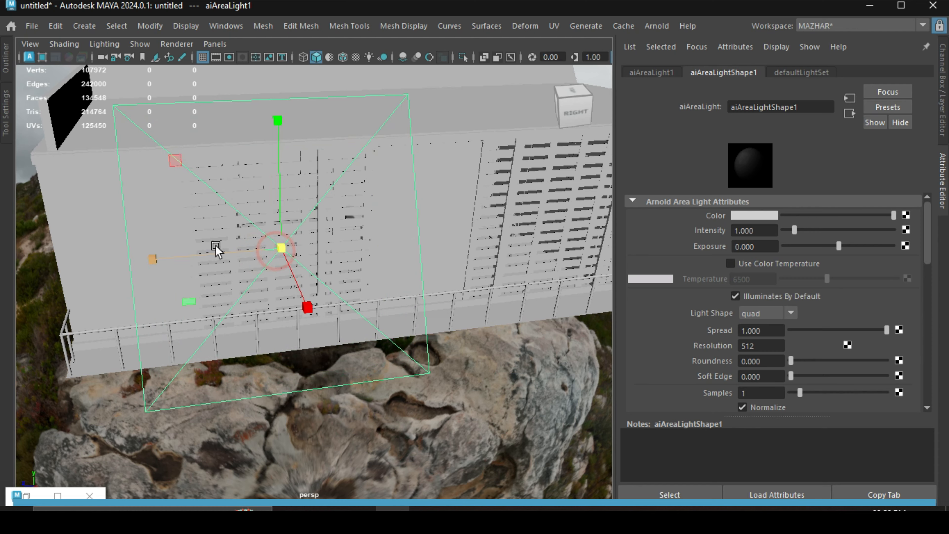
pyautogui.press('w')
pyautogui.keyDown('alt'); pyautogui.moveTo(374, 249); pyautogui.dragTo(489, 297); pyautogui.keyUp('alt')
pyautogui.scroll(-2, 827, 334)
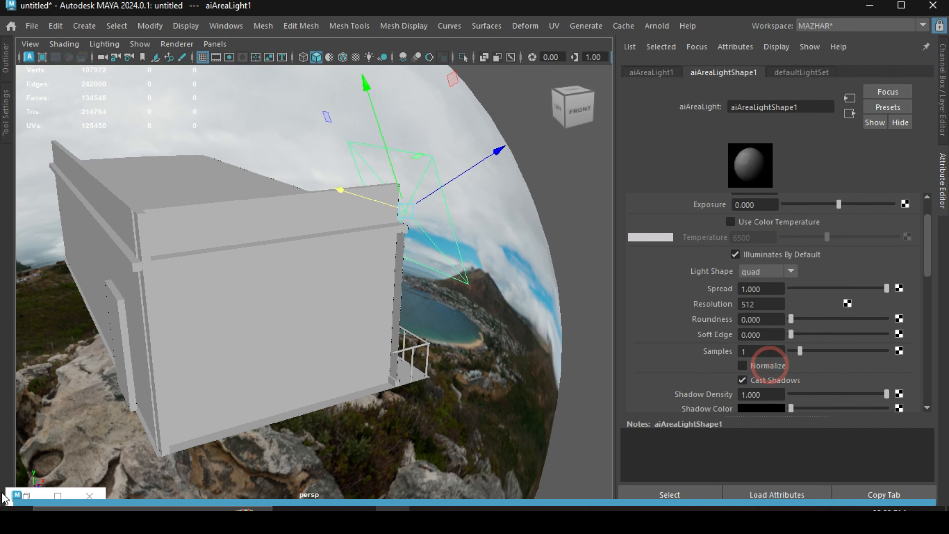
# Step: Test-render the interior with the area light, set the light's Spread to 0, and stop the render
pyautogui.click(27, 495)
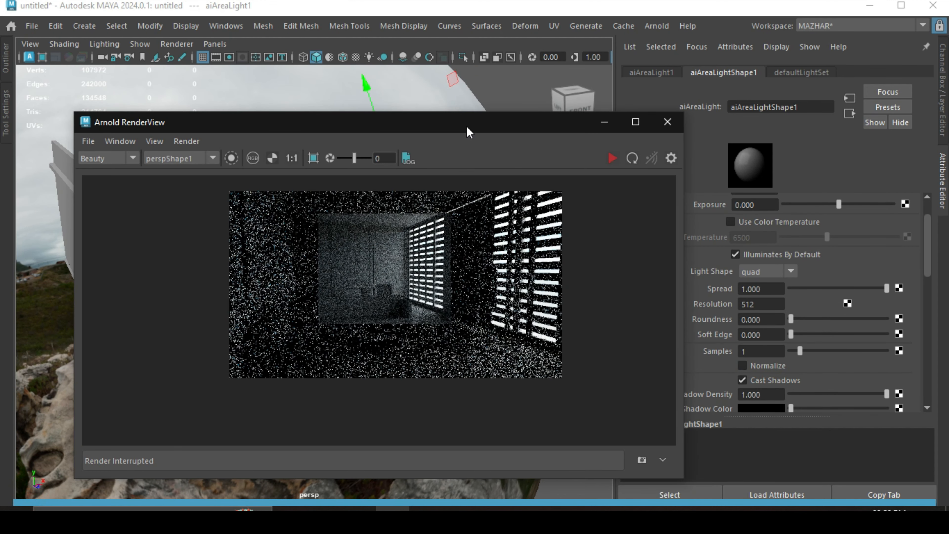
pyautogui.moveTo(469, 131); pyautogui.dragTo(393, 95)
pyautogui.click(538, 124)
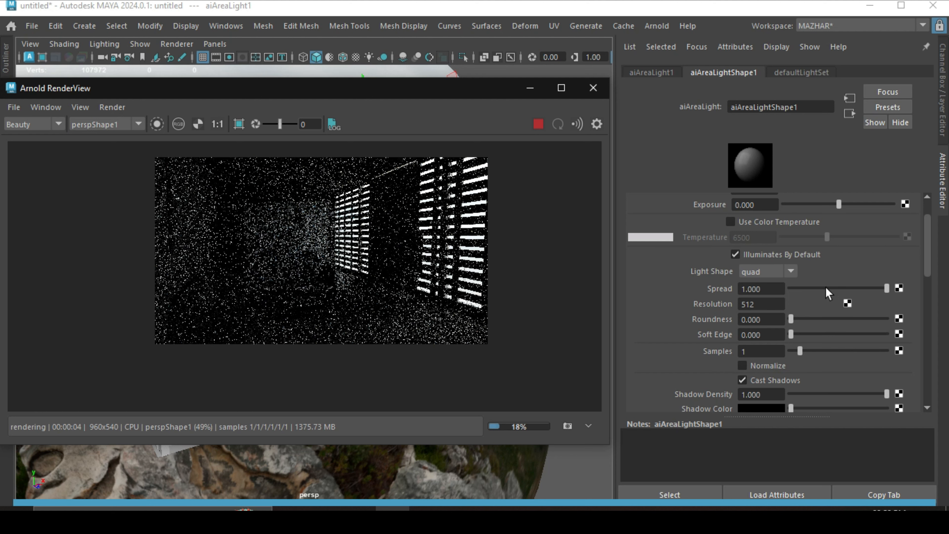
pyautogui.moveTo(822, 289); pyautogui.dragTo(790, 288)
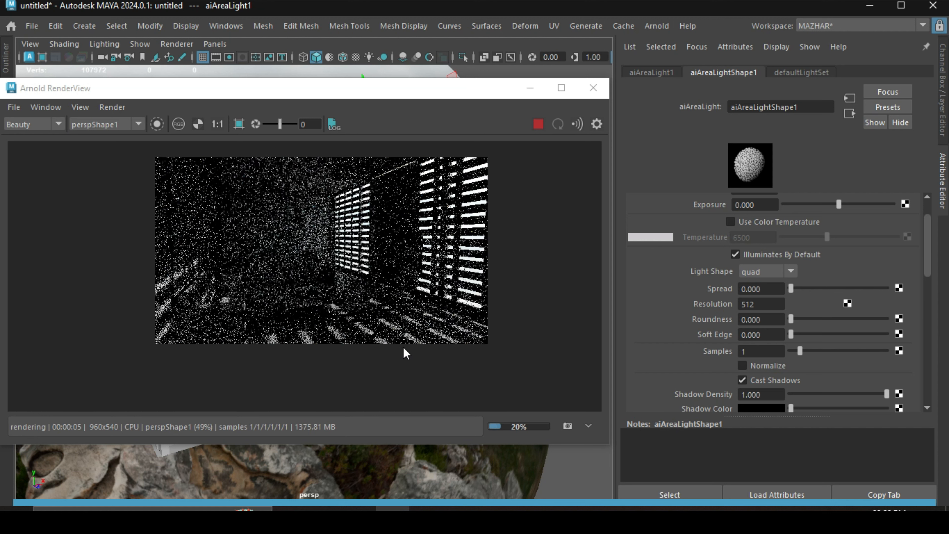
pyautogui.click(538, 124)
# Step: Place the render window beside the building view, then reduce the area light's tilt and lower it
pyautogui.moveTo(499, 87); pyautogui.dragTo(862, 117)
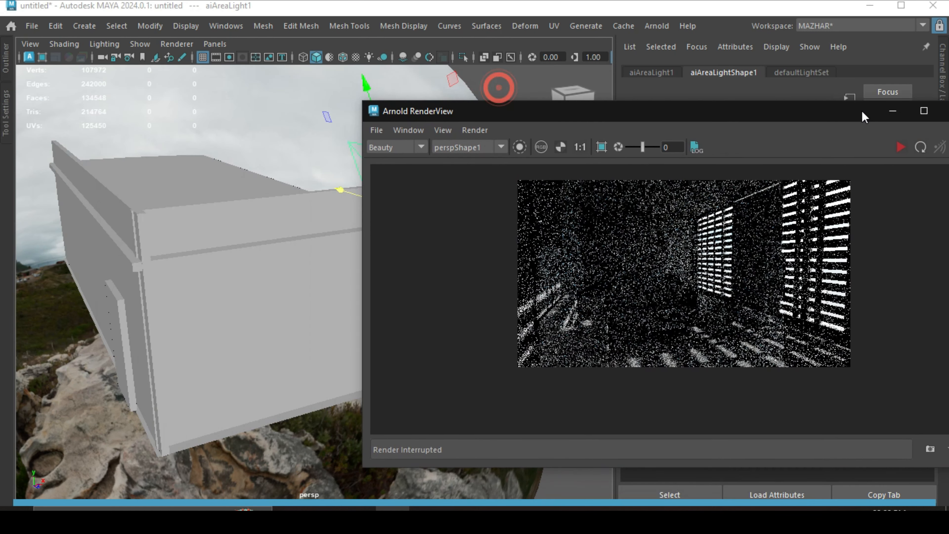
pyautogui.keyDown('alt'); pyautogui.moveTo(214, 249); pyautogui.dragTo(98, 300); pyautogui.keyUp('alt')
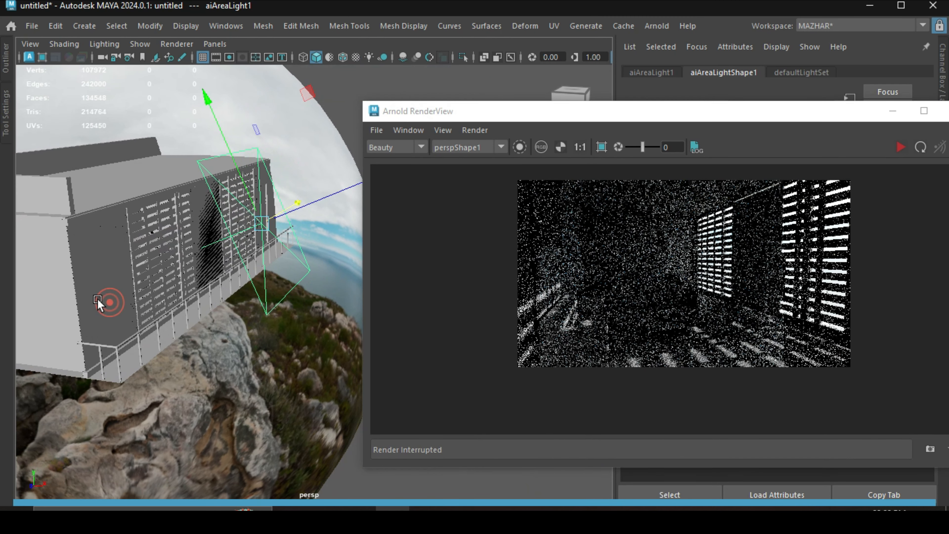
pyautogui.press('e')
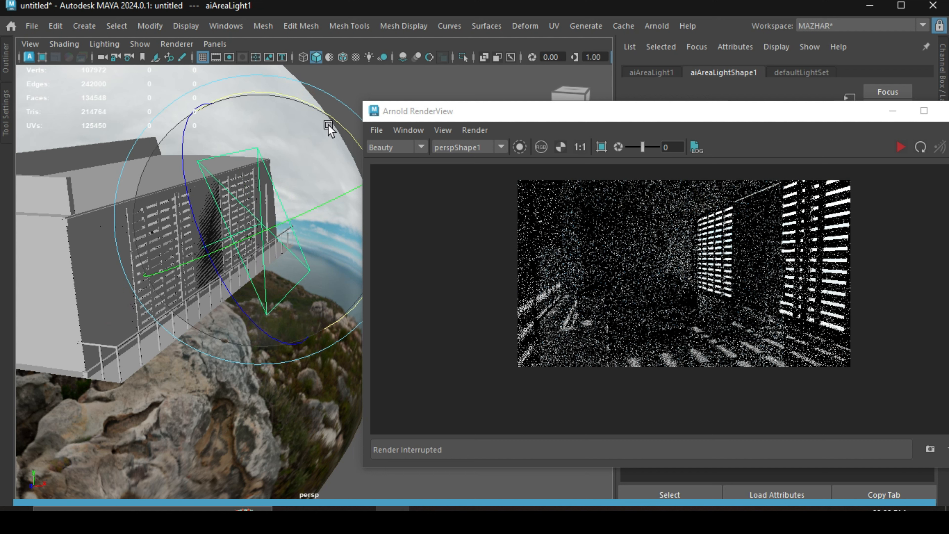
pyautogui.moveTo(333, 121); pyautogui.dragTo(353, 132)
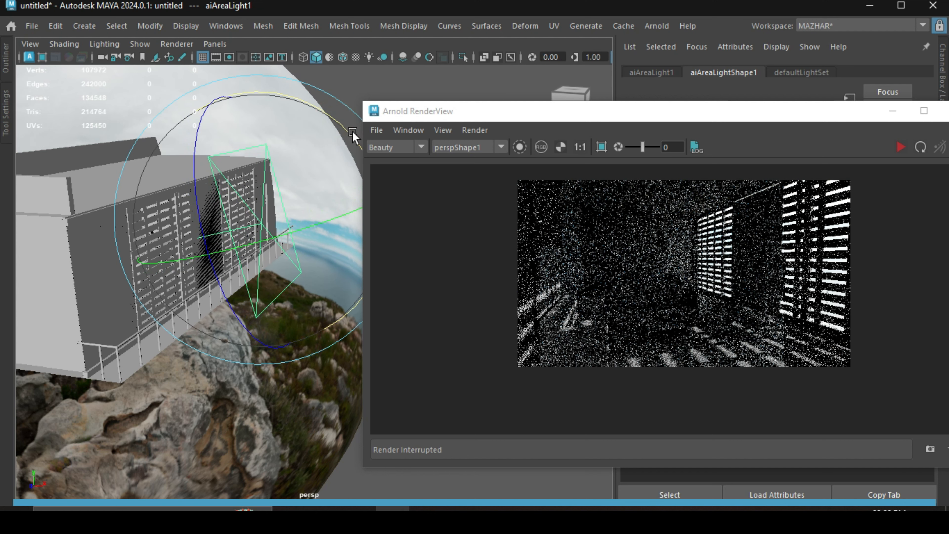
pyautogui.press('t')
pyautogui.moveTo(239, 140); pyautogui.dragTo(241, 170)
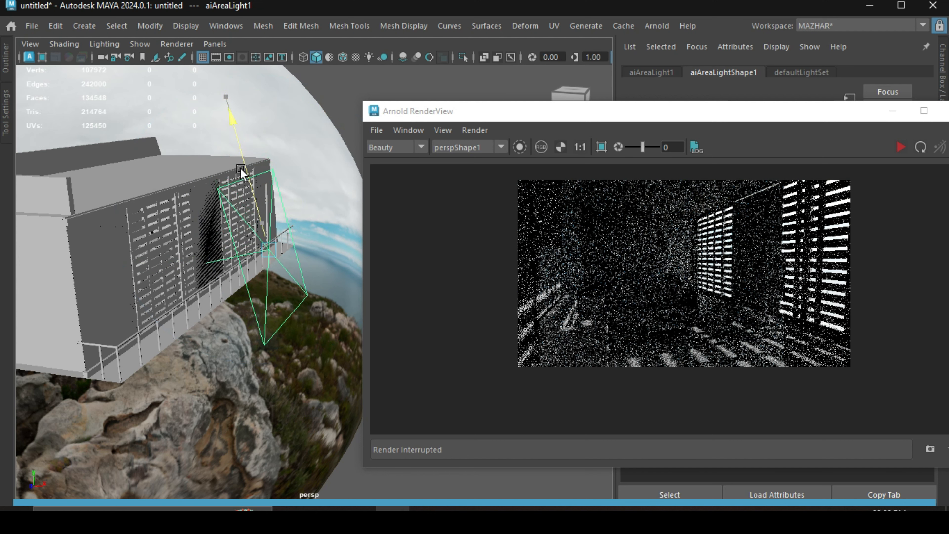
# Step: Restart the interior render and, while it updates, tilt the area light more steeply and raise it
pyautogui.press('e')
pyautogui.click(900, 147)
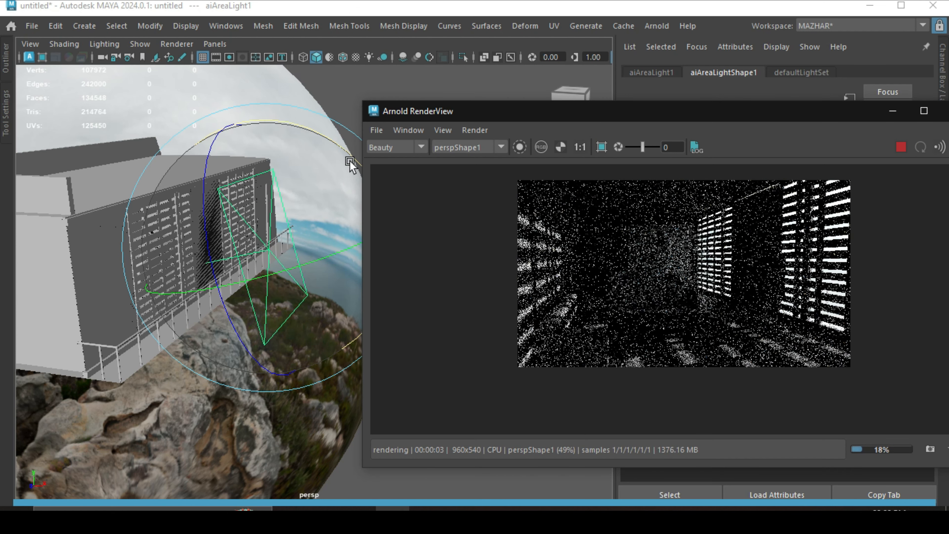
pyautogui.click(315, 135)
pyautogui.moveTo(316, 135)
pyautogui.mouseDown()
pyautogui.moveTo(297, 127)
pyautogui.moveTo(302, 139)
pyautogui.mouseUp()
pyautogui.press('w')
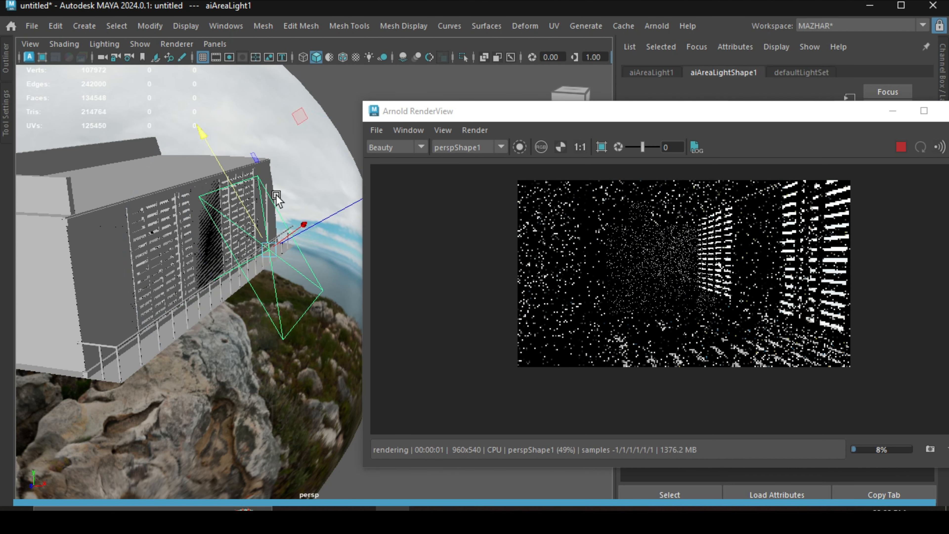
pyautogui.moveTo(236, 185); pyautogui.dragTo(222, 160)
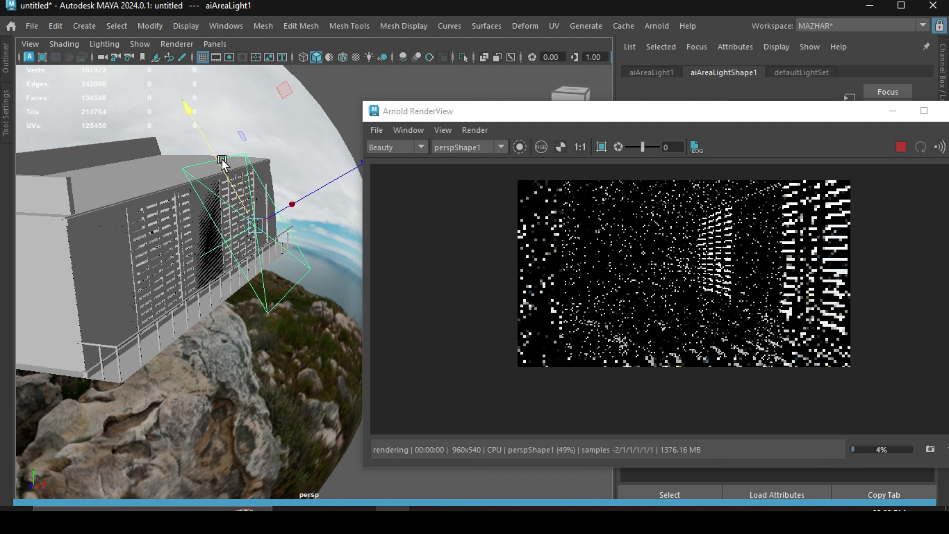
pyautogui.press('e')
pyautogui.moveTo(319, 138); pyautogui.dragTo(310, 120)
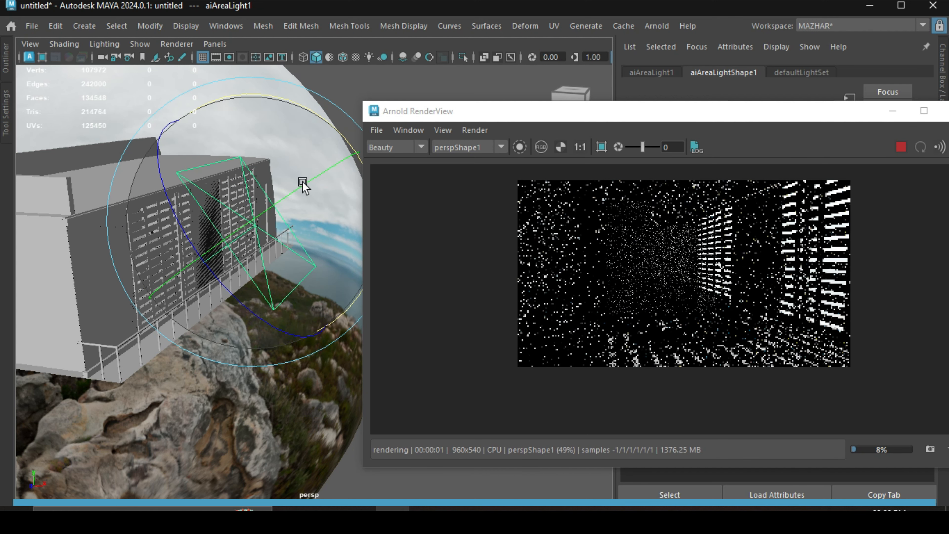
# Step: Inspect the light stripes on the floor in the interior render, stop it, and minimise the render window
pyautogui.moveTo(777, 113); pyautogui.dragTo(526, 87)
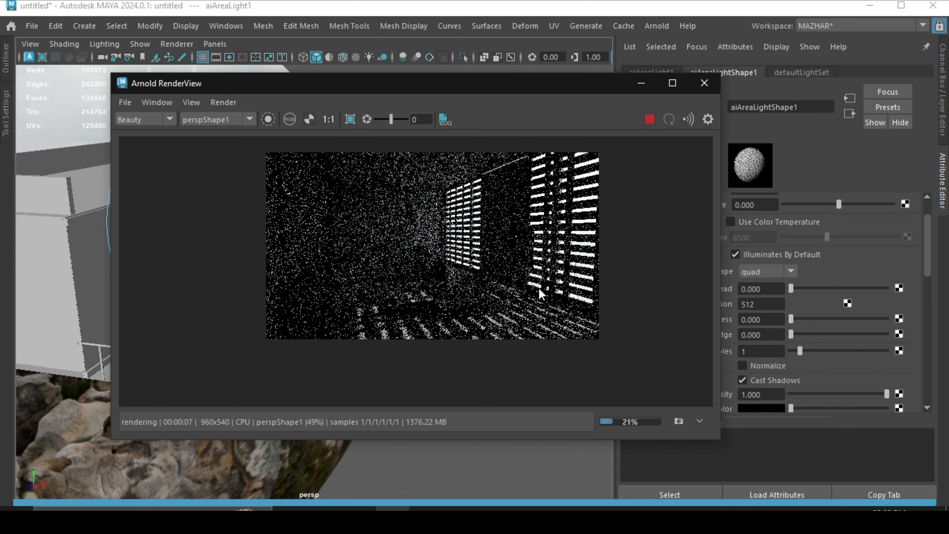
pyautogui.scroll(2, 541, 303)
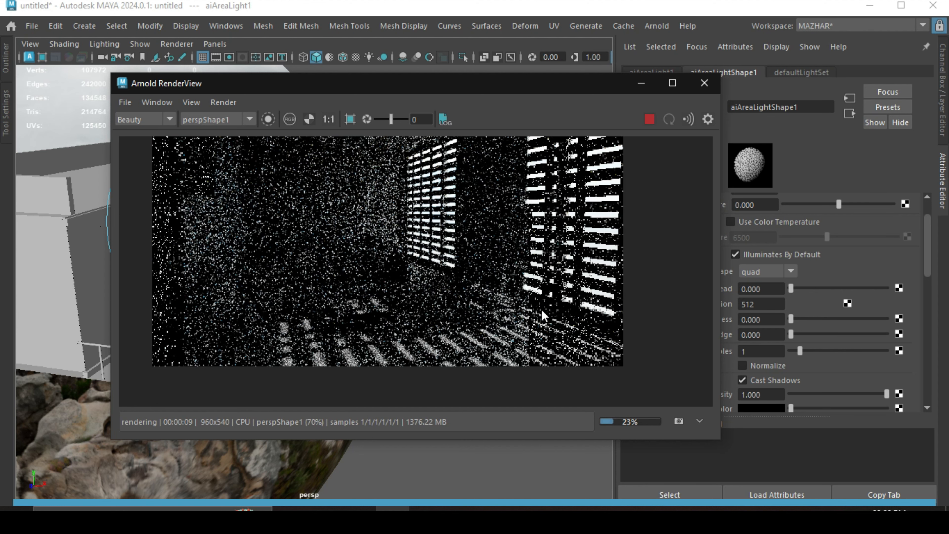
pyautogui.moveTo(543, 316); pyautogui.dragTo(567, 339, button='middle')
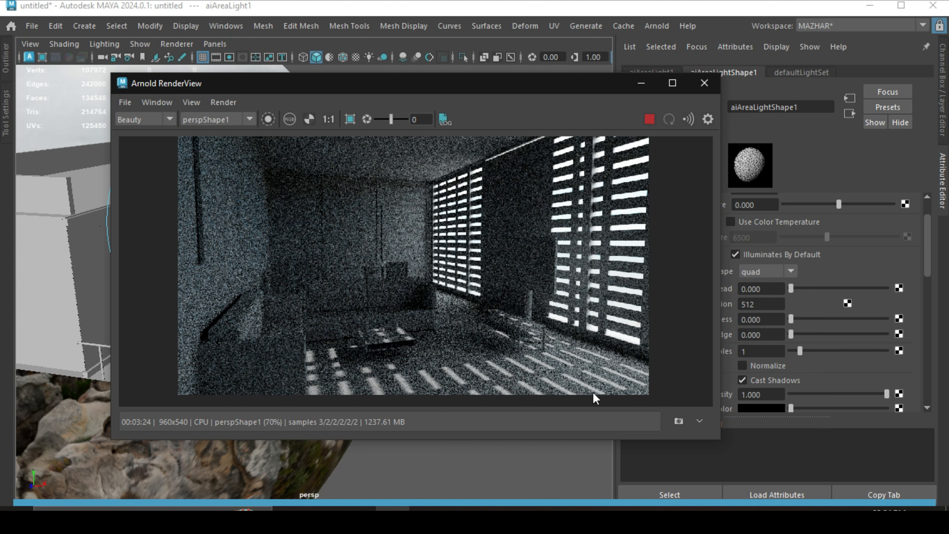
pyautogui.click(648, 125)
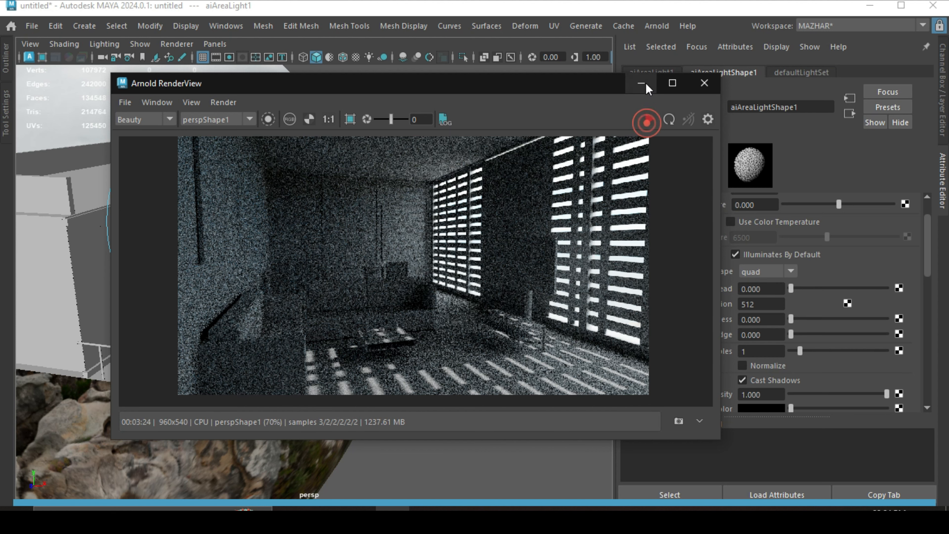
pyautogui.click(645, 83)
# Step: Examine the blinds from outside and compare their position relative to the area light with the interior render
pyautogui.keyDown('alt'); pyautogui.moveTo(545, 284); pyautogui.dragTo(394, 385); pyautogui.keyUp('alt')
pyautogui.scroll(-1, 400, 392)
pyautogui.scroll(8, 387, 360)
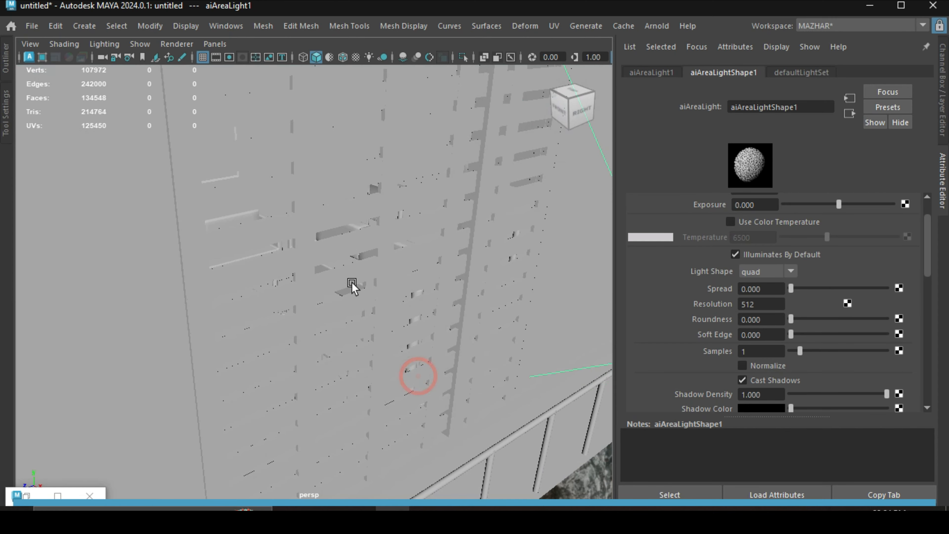
pyautogui.scroll(-8, 348, 294)
pyautogui.scroll(-2, 345, 295)
pyautogui.keyDown('alt'); pyautogui.moveTo(345, 295); pyautogui.dragTo(389, 310); pyautogui.keyUp('alt')
pyautogui.scroll(6, 443, 353)
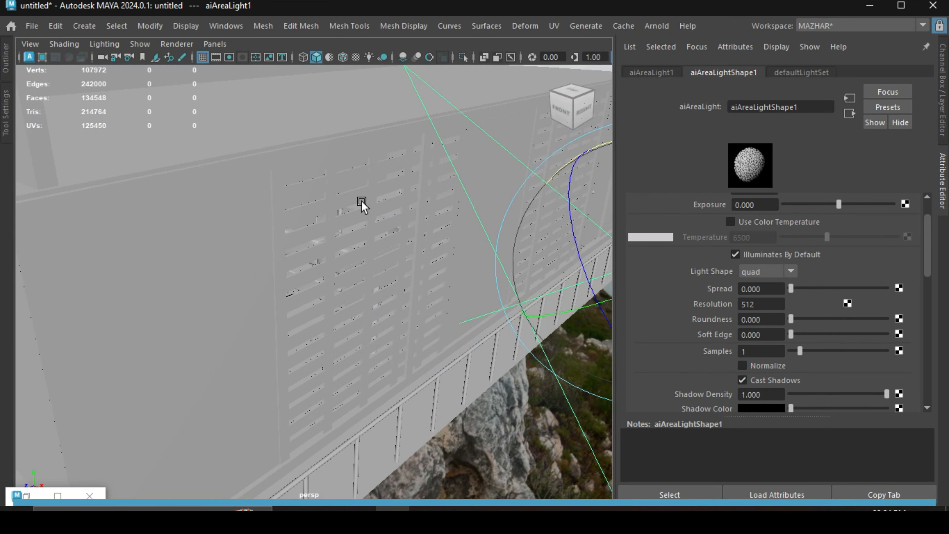
pyautogui.scroll(-5, 364, 280)
pyautogui.keyDown('alt'); pyautogui.moveTo(370, 280); pyautogui.dragTo(387, 327); pyautogui.keyUp('alt')
pyautogui.scroll(-3, 310, 269)
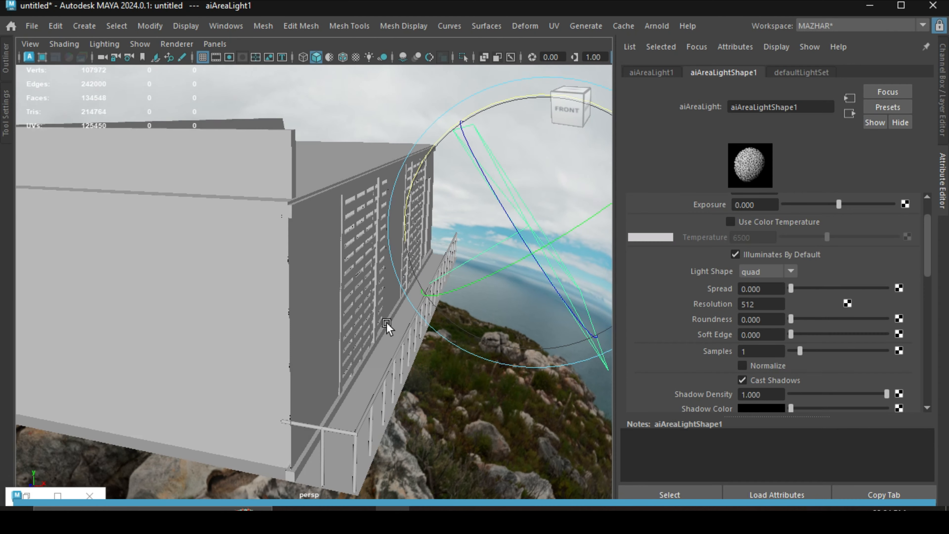
pyautogui.press('w')
pyautogui.click(46, 485)
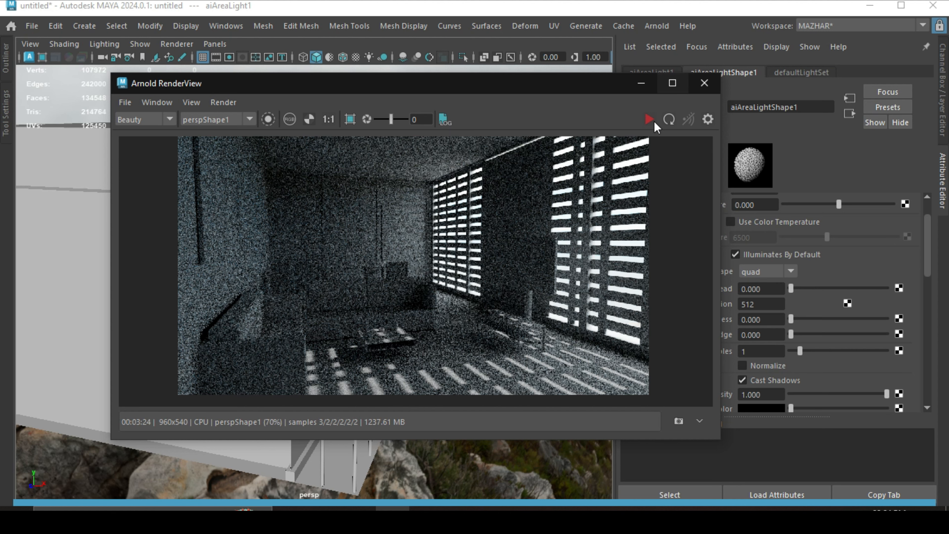
pyautogui.click(643, 84)
# Step: Duplicate the area light along the facade and position the copy in front of the second set of blinds
pyautogui.press('f')
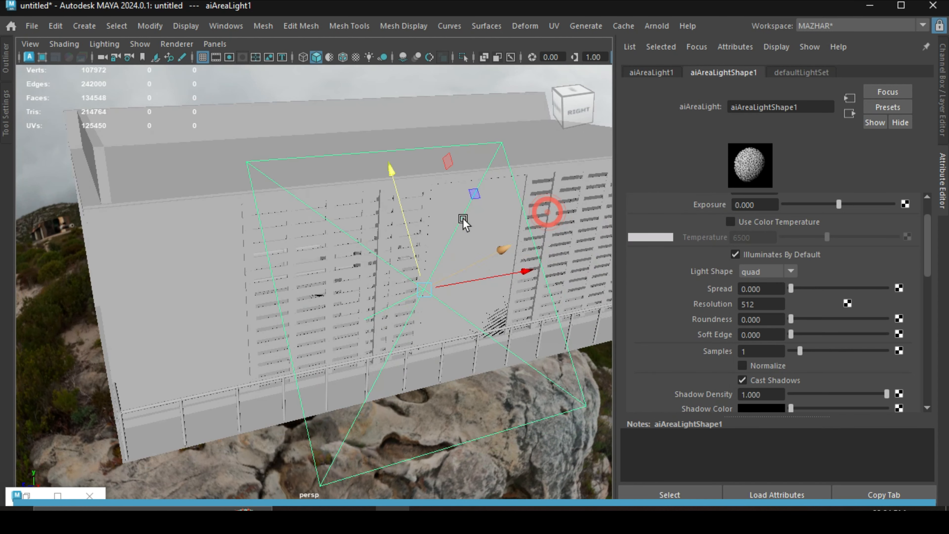
pyautogui.keyDown('shift'); pyautogui.moveTo(495, 279); pyautogui.dragTo(672, 282); pyautogui.keyUp('shift')
pyautogui.keyDown('alt'); pyautogui.moveTo(597, 285); pyautogui.dragTo(294, 280, button='middle'); pyautogui.keyUp('alt')
pyautogui.moveTo(345, 237); pyautogui.dragTo(377, 278)
pyautogui.moveTo(432, 257); pyautogui.dragTo(464, 257)
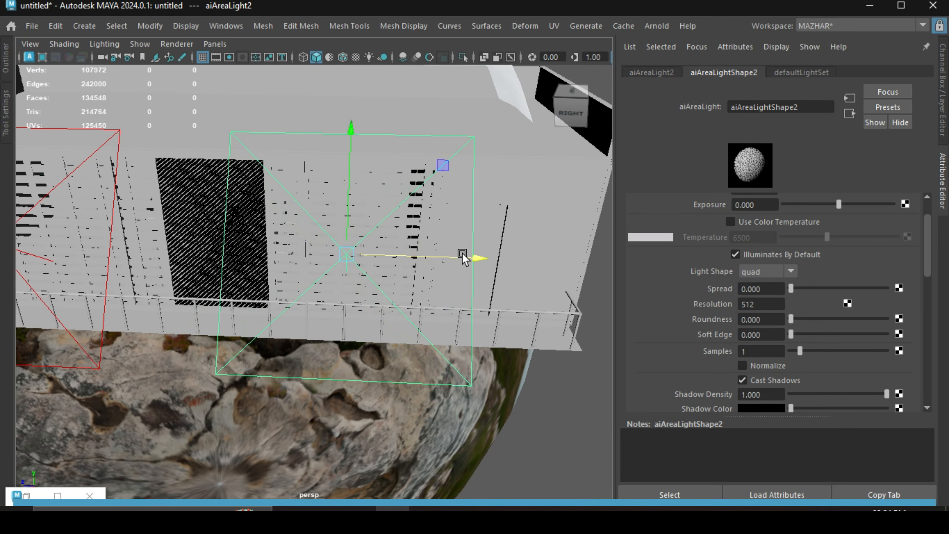
# Step: Check the placement of the two area lights from the side of the building and restart the interior render
pyautogui.scroll(-3, 458, 258)
pyautogui.keyDown('alt'); pyautogui.moveTo(351, 272); pyautogui.dragTo(345, 207); pyautogui.keyUp('alt')
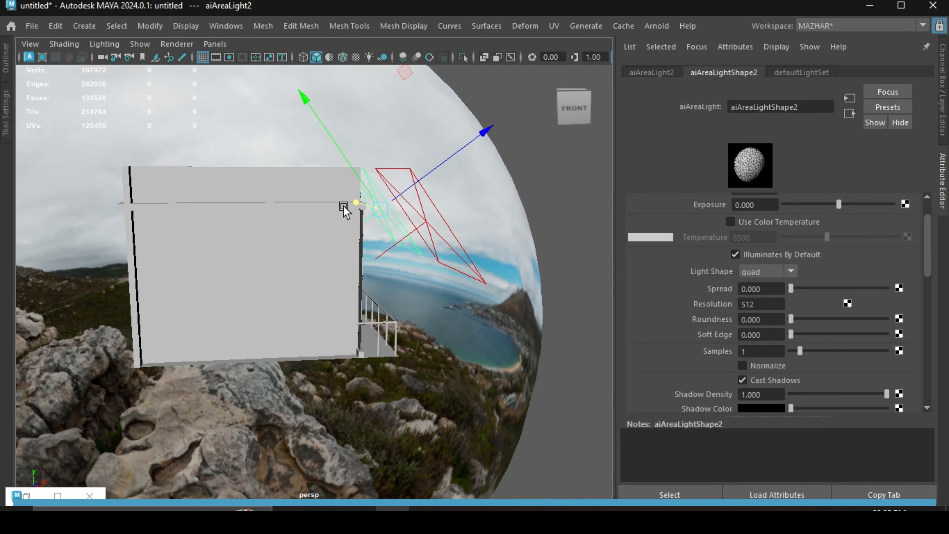
pyautogui.click(556, 234)
pyautogui.keyDown('alt'); pyautogui.moveTo(556, 234); pyautogui.dragTo(573, 282); pyautogui.keyUp('alt')
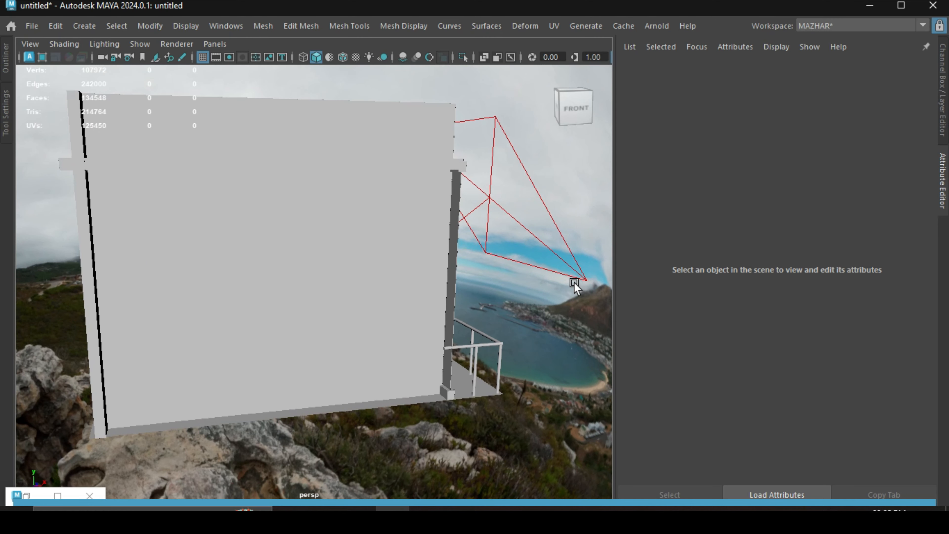
pyautogui.click(27, 495)
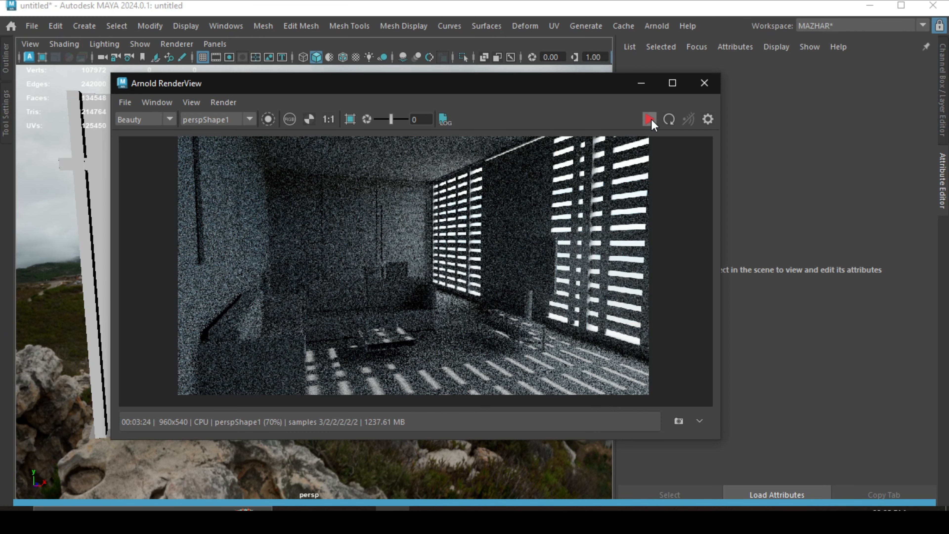
pyautogui.click(649, 119)
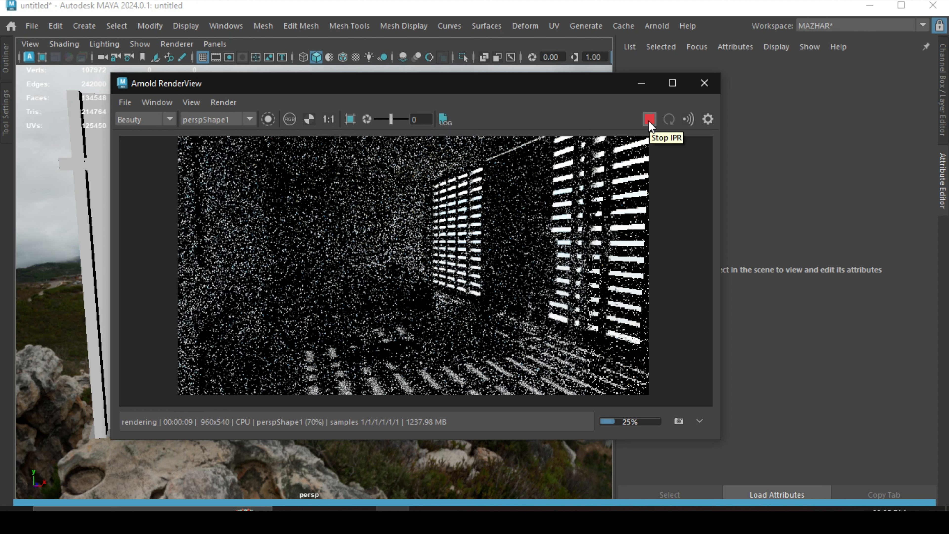
pyautogui.click(649, 120)
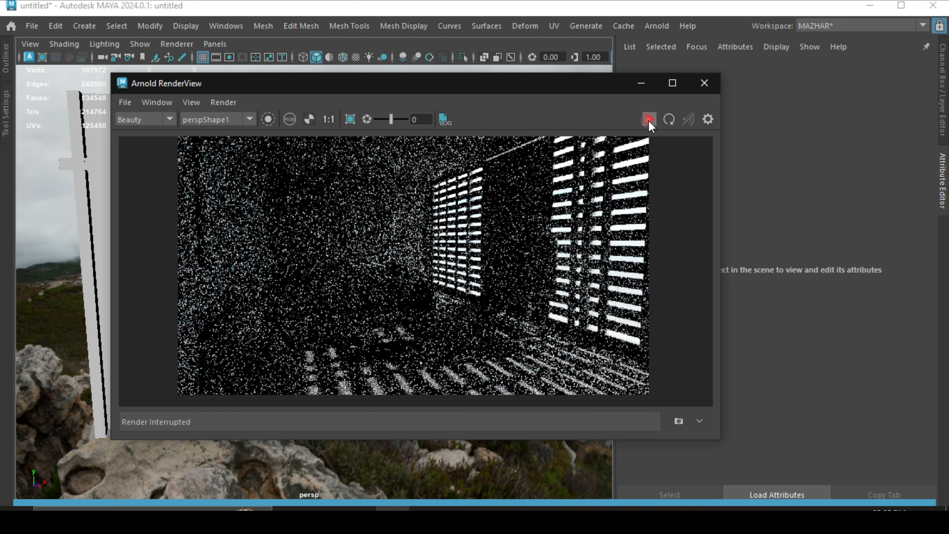
pyautogui.click(649, 120)
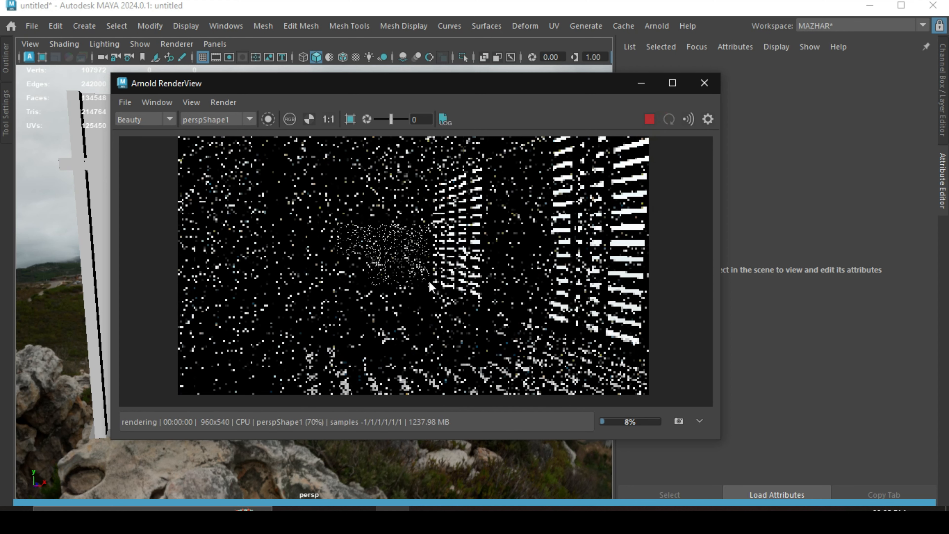
# Step: Test-render only a region over the floor and blinds, return to the full frame, and minimise the stopped render
pyautogui.click(356, 257)
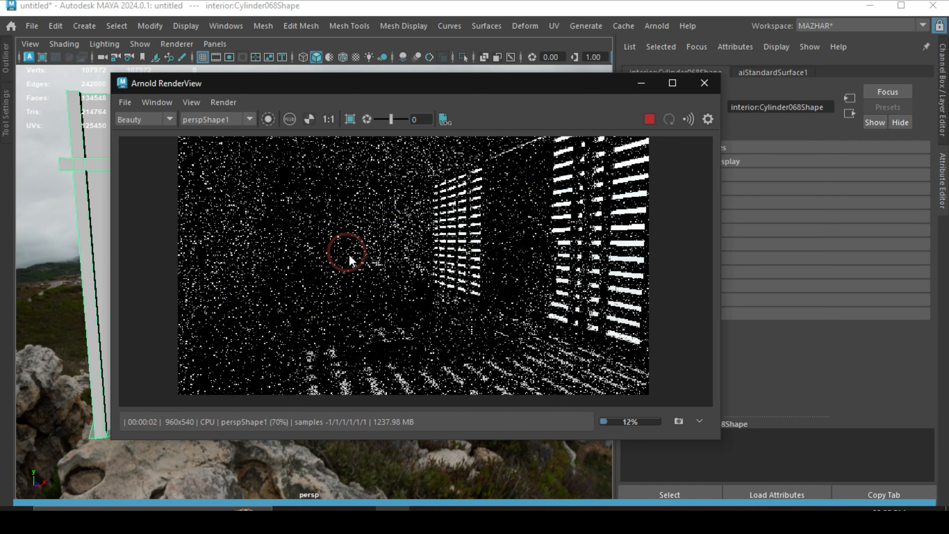
pyautogui.moveTo(347, 254); pyautogui.dragTo(662, 404)
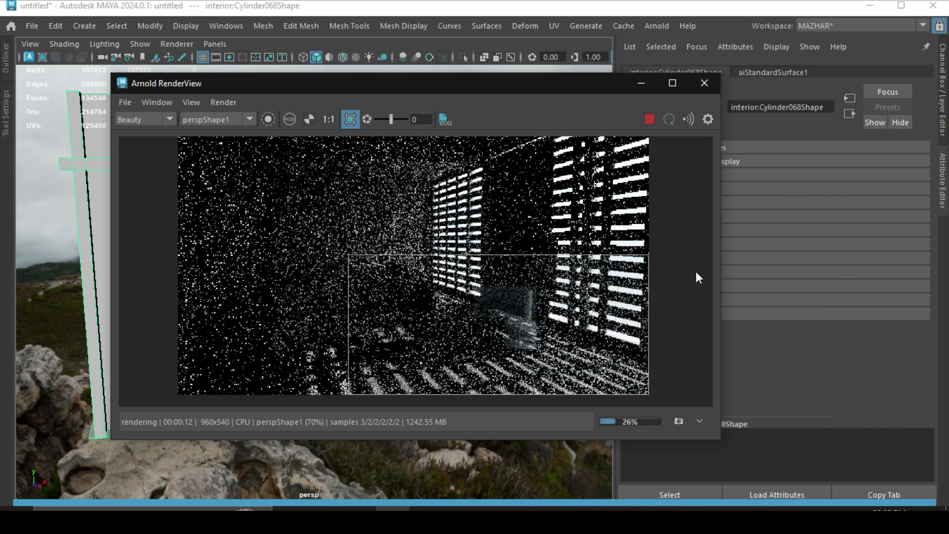
pyautogui.click(351, 120)
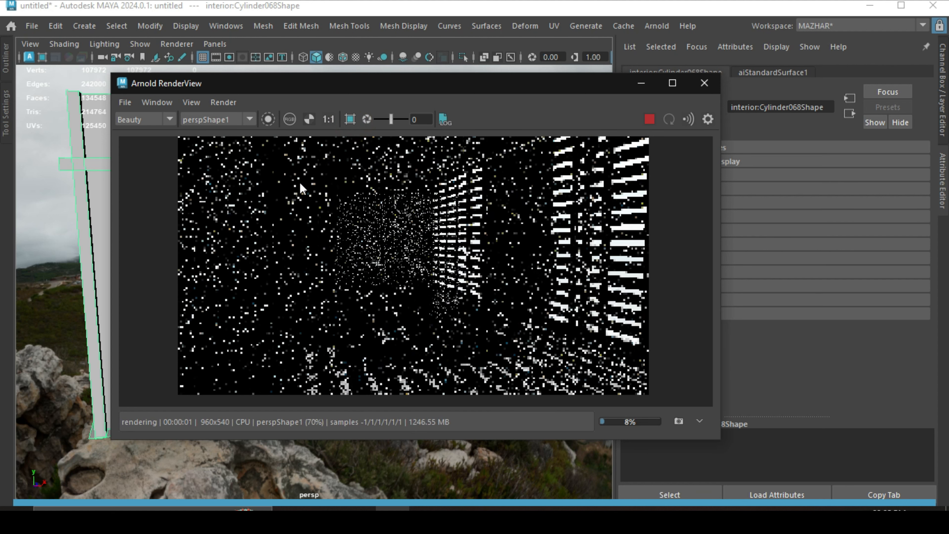
pyautogui.click(650, 119)
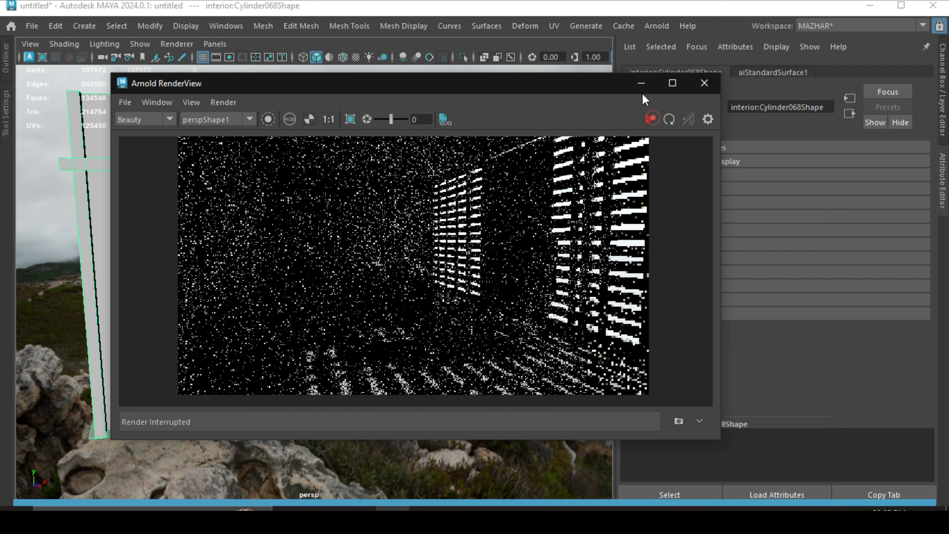
pyautogui.click(641, 87)
# Step: Tint the original area light pale yellow with hue 60, saturation 0.218 and value 1
pyautogui.keyDown('alt'); pyautogui.moveTo(489, 217); pyautogui.dragTo(435, 225, button='middle'); pyautogui.keyUp('alt')
pyautogui.keyDown('alt'); pyautogui.moveTo(455, 236); pyautogui.dragTo(421, 256); pyautogui.keyUp('alt')
pyautogui.click(402, 232)
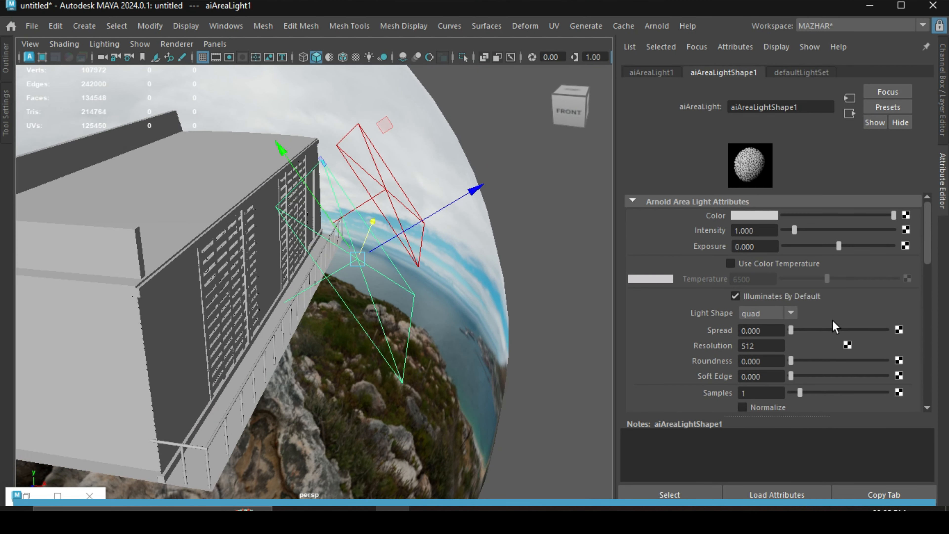
pyautogui.click(749, 217)
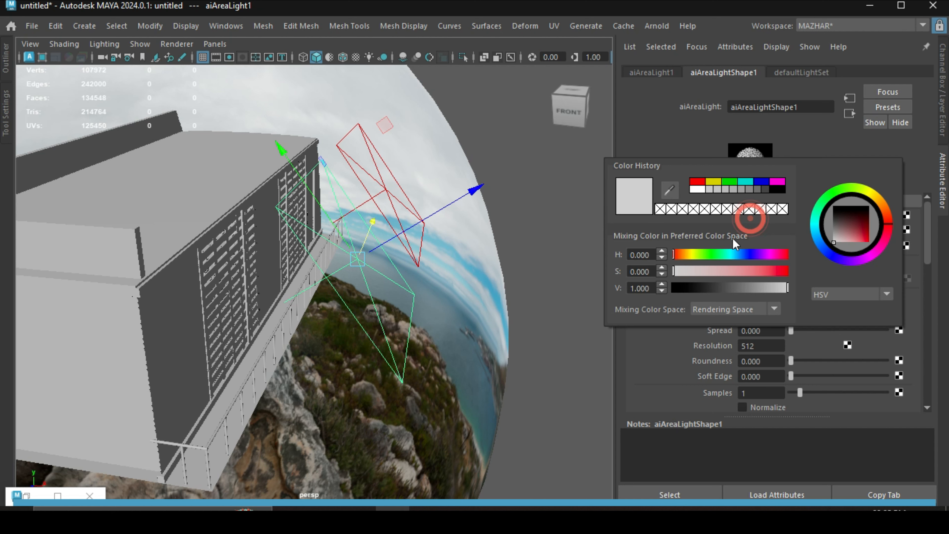
pyautogui.click(711, 182)
pyautogui.click(693, 270)
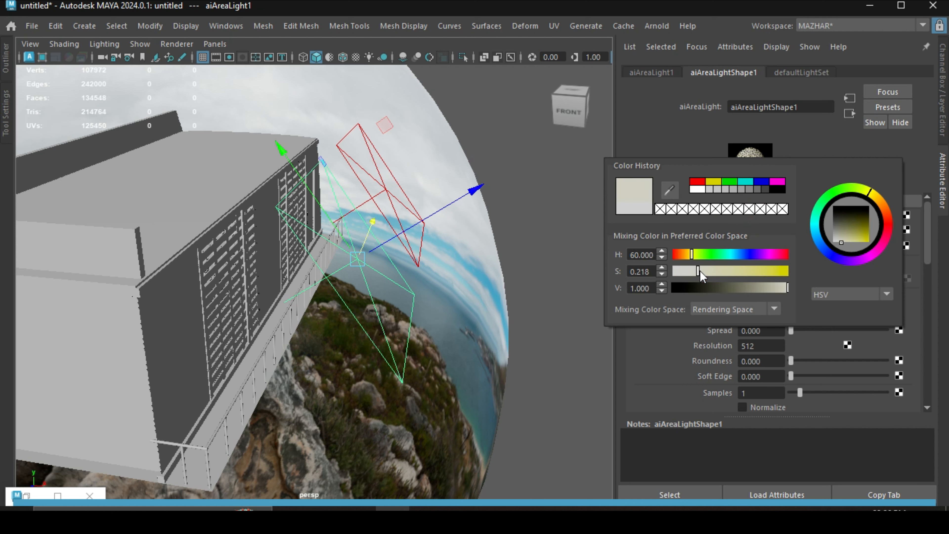
pyautogui.click(584, 191)
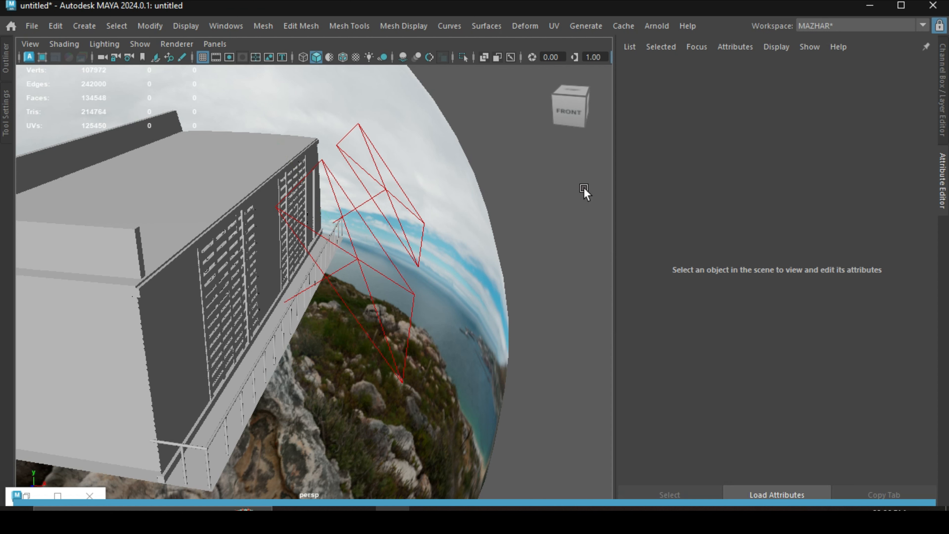
# Step: Give the duplicated area light the same pale yellow colour, hue 60 and saturation 0.218
pyautogui.click(368, 192)
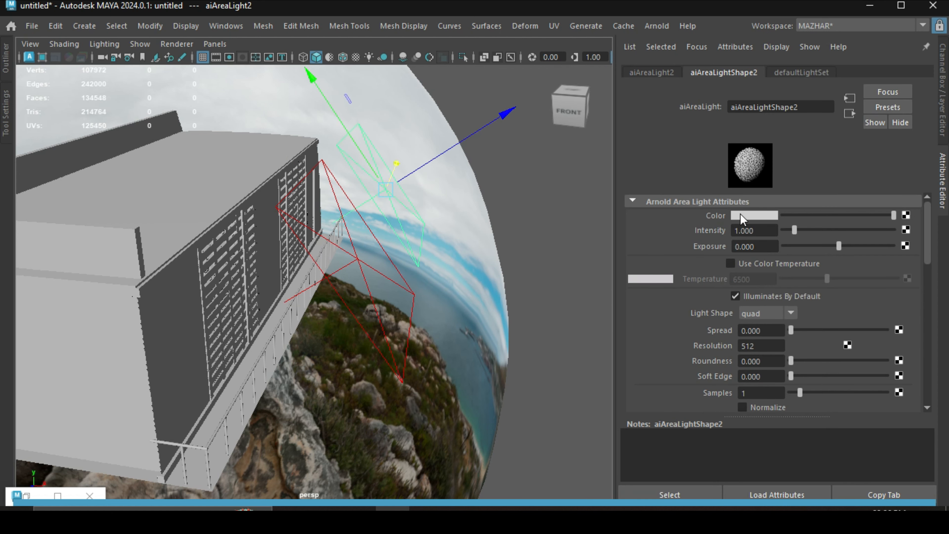
pyautogui.click(740, 216)
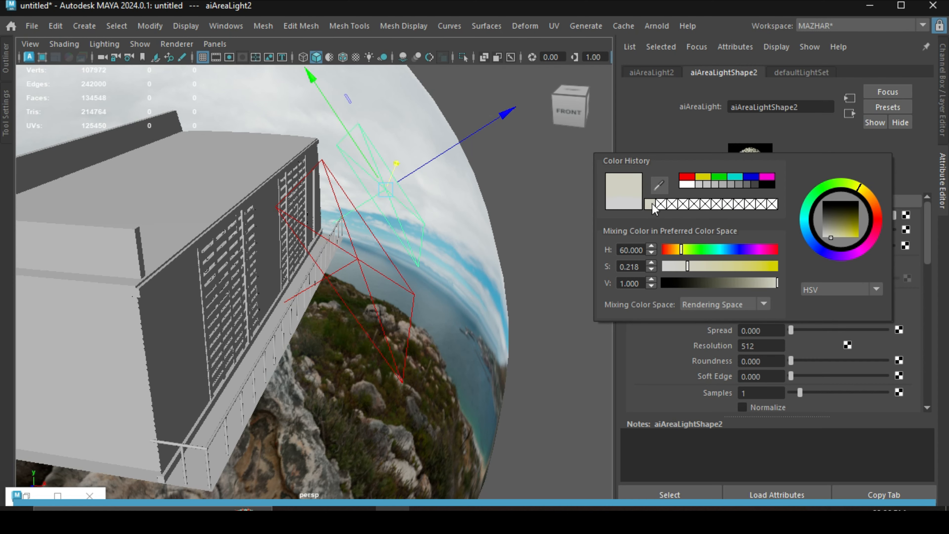
pyautogui.keyDown('alt'); pyautogui.moveTo(561, 196); pyautogui.dragTo(598, 190); pyautogui.keyUp('alt')
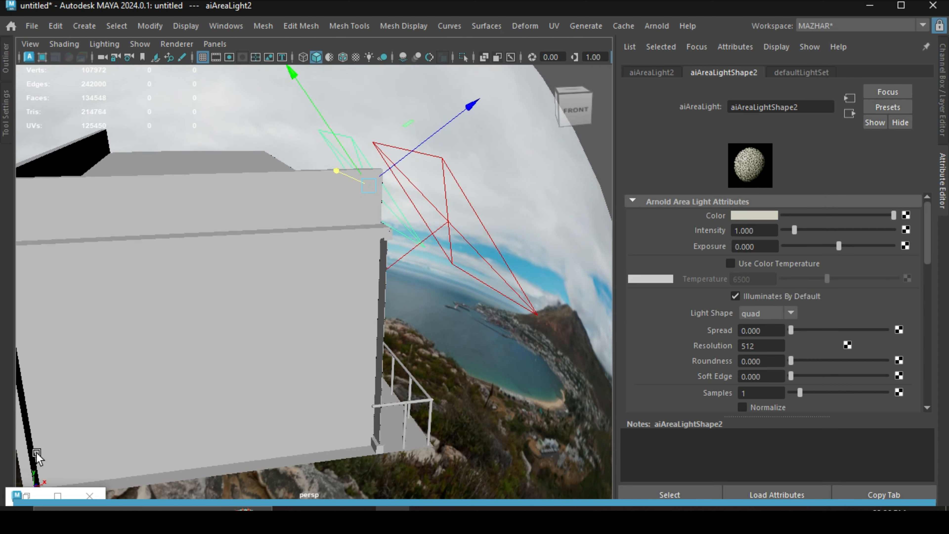
# Step: Test-render the interior to check the tinted light stripes, stop it, and minimise the render window
pyautogui.click(38, 494)
pyautogui.click(646, 115)
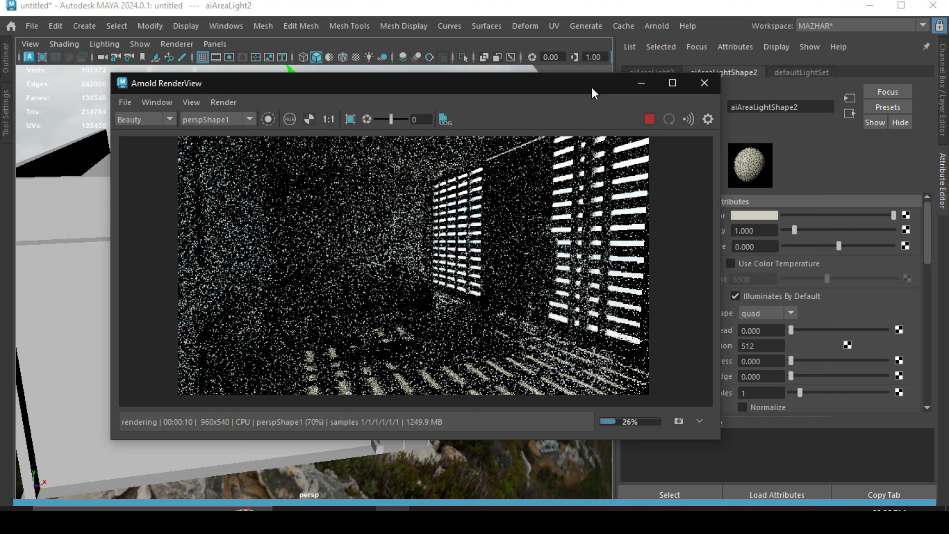
pyautogui.click(651, 121)
pyautogui.click(637, 84)
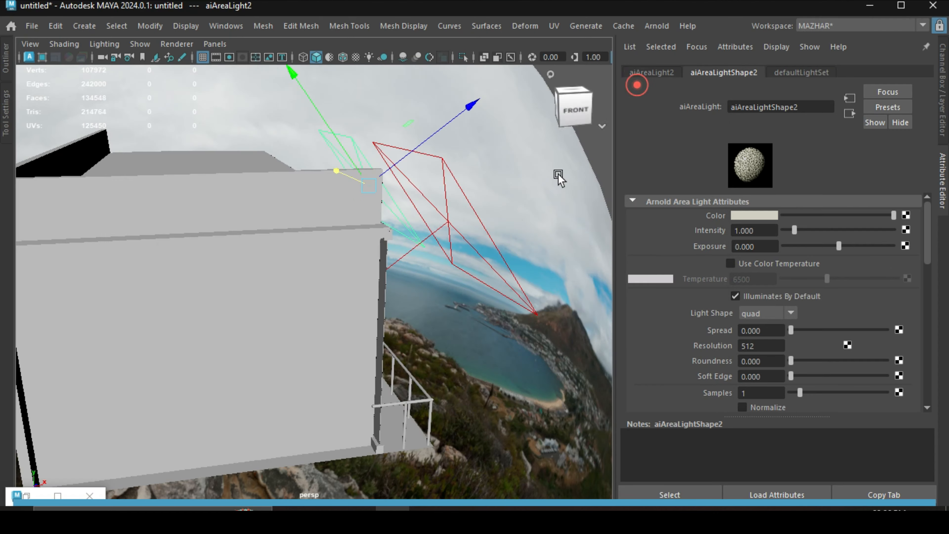
# Step: Rotate the sky dome around its vertical axis so the rocky hillside instead of the sea faces the blinds
pyautogui.scroll(-8, 514, 217)
pyautogui.keyDown('alt'); pyautogui.moveTo(500, 228); pyautogui.dragTo(530, 227); pyautogui.keyUp('alt')
pyautogui.click(396, 372)
pyautogui.keyDown('alt'); pyautogui.moveTo(421, 390); pyautogui.dragTo(264, 388); pyautogui.keyUp('alt')
pyautogui.press('e')
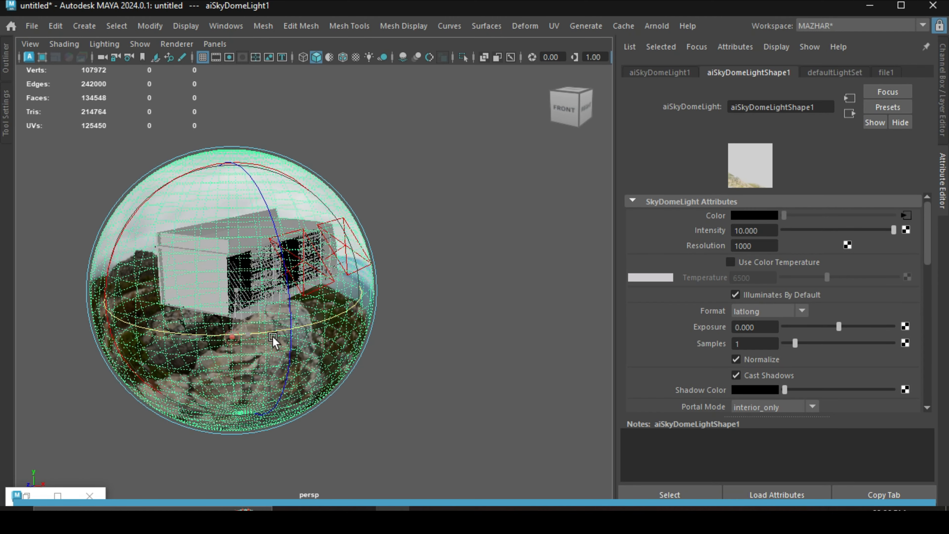
pyautogui.keyDown('alt'); pyautogui.moveTo(283, 331); pyautogui.dragTo(350, 310); pyautogui.keyUp('alt')
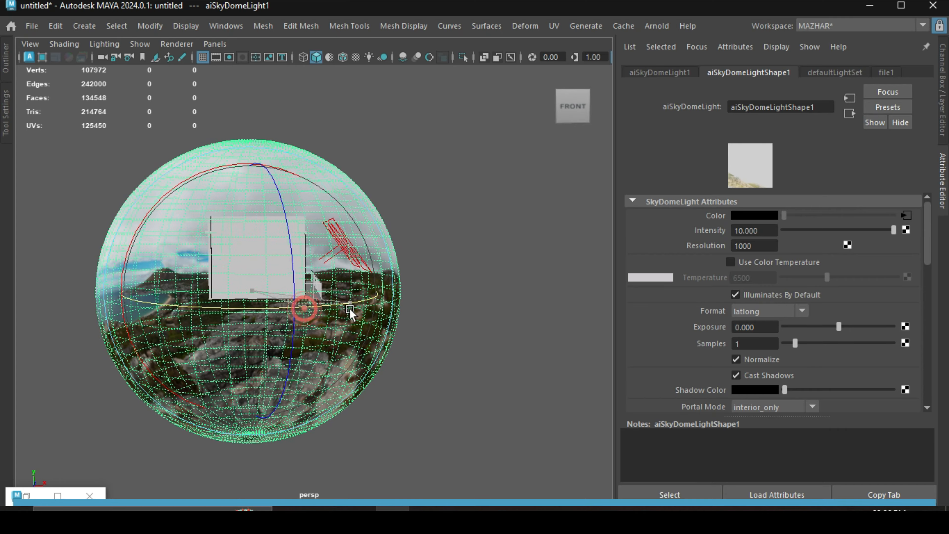
pyautogui.scroll(5, 381, 320)
pyautogui.keyDown('alt'); pyautogui.moveTo(336, 313); pyautogui.dragTo(371, 329, button='middle'); pyautogui.keyUp('alt')
pyautogui.keyDown('alt'); pyautogui.moveTo(353, 326); pyautogui.dragTo(374, 345); pyautogui.keyUp('alt')
pyautogui.click(505, 238)
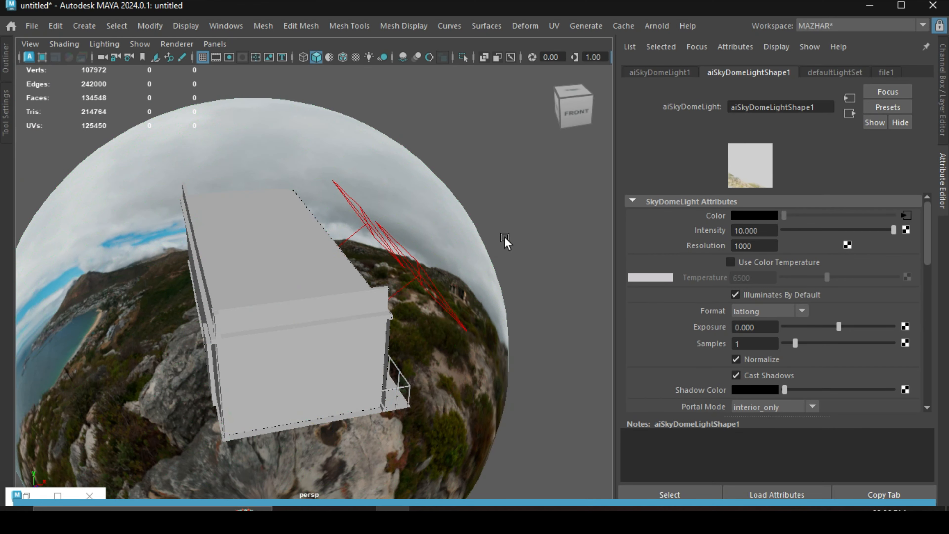
# Step: Set the sky dome light's intensity to 7 and test-render the interior, stopping and minimising the render
pyautogui.click(482, 352)
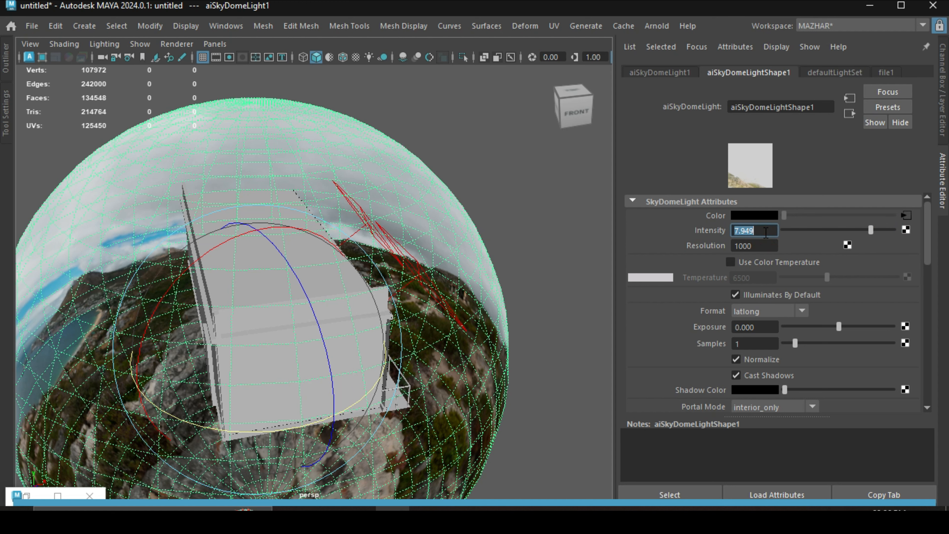
pyautogui.write('7')
pyautogui.press('Return')
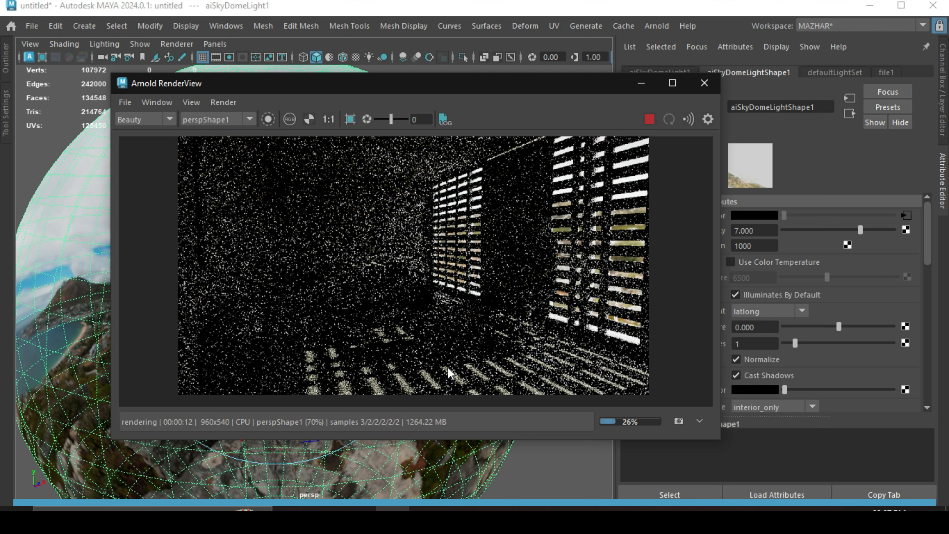
pyautogui.click(650, 119)
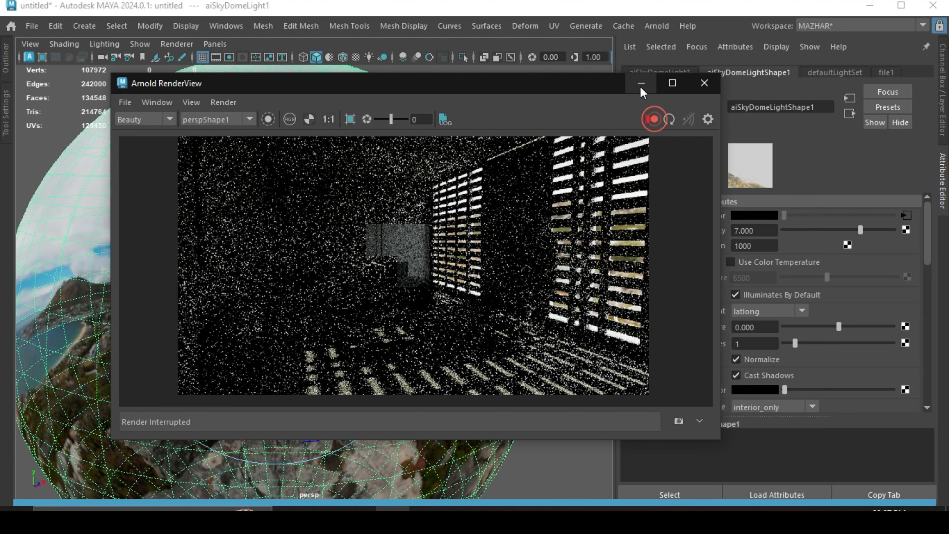
pyautogui.click(641, 84)
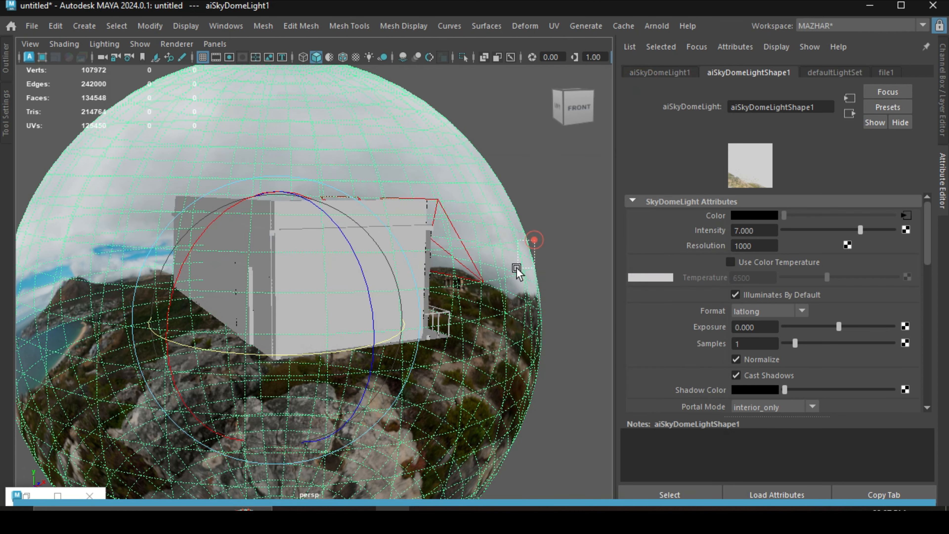
# Step: Set the sky dome light's samples to 3 and add a Noice denoiser imager for the render
pyautogui.scroll(-3, 826, 298)
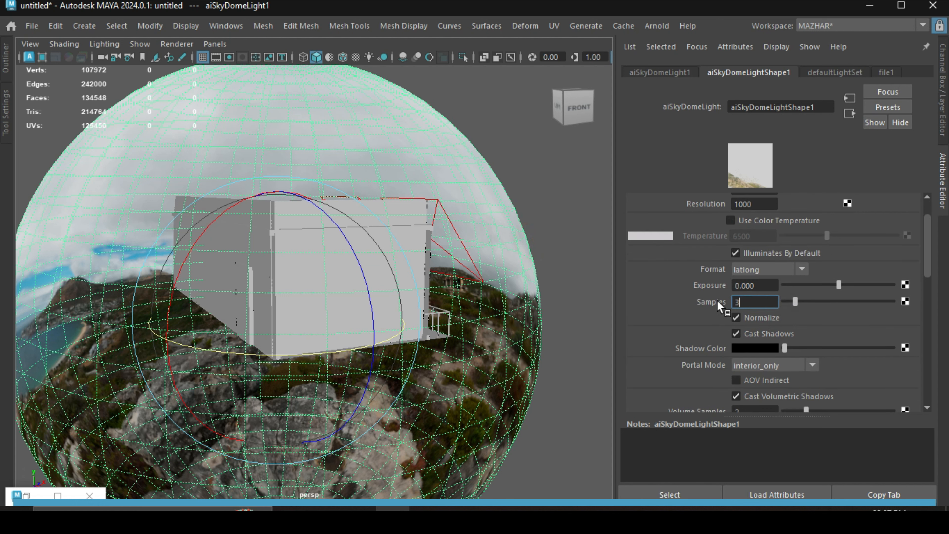
pyautogui.click(564, 257)
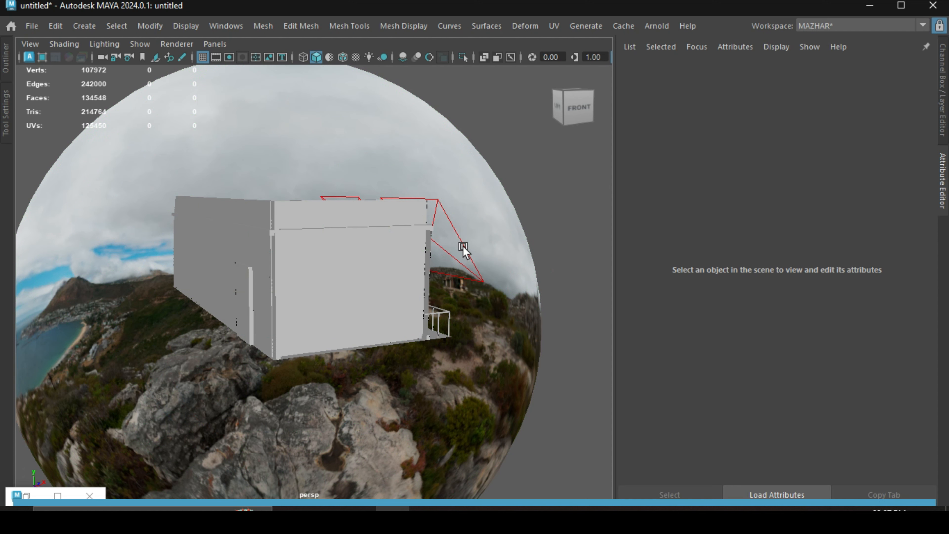
pyautogui.click(658, 26)
pyautogui.click(657, 208)
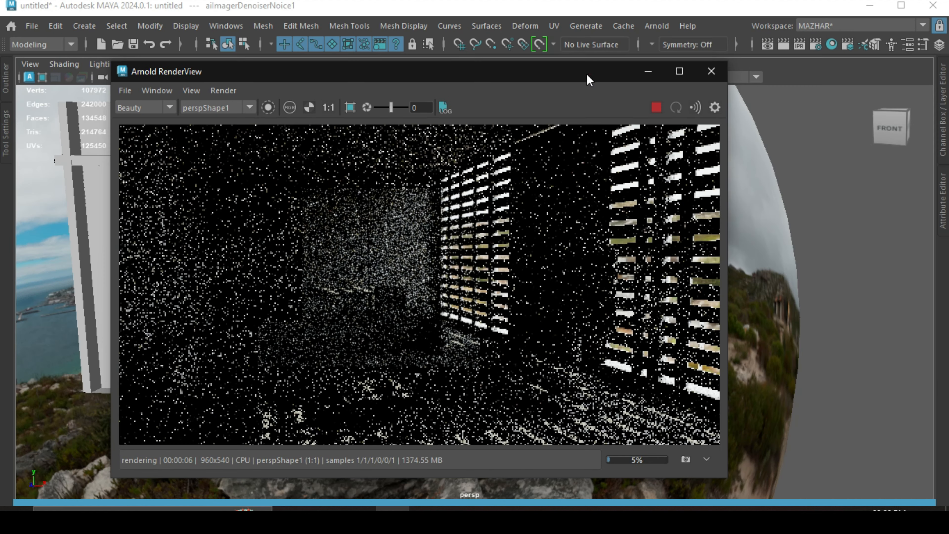
# Step: Inspect the higher-sample interior render with the whole frame in view, stop it, and minimise the render window
pyautogui.moveTo(588, 79); pyautogui.dragTo(524, 90)
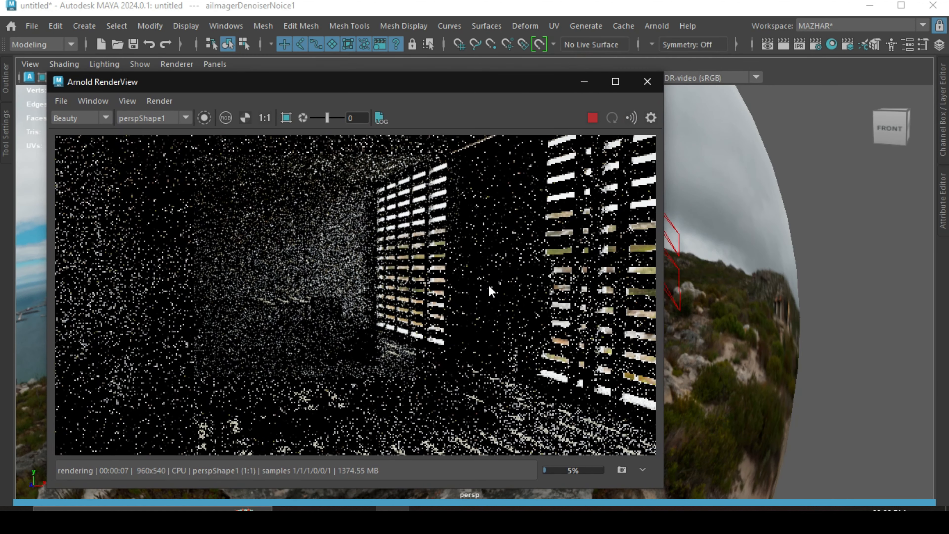
pyautogui.scroll(-2, 481, 329)
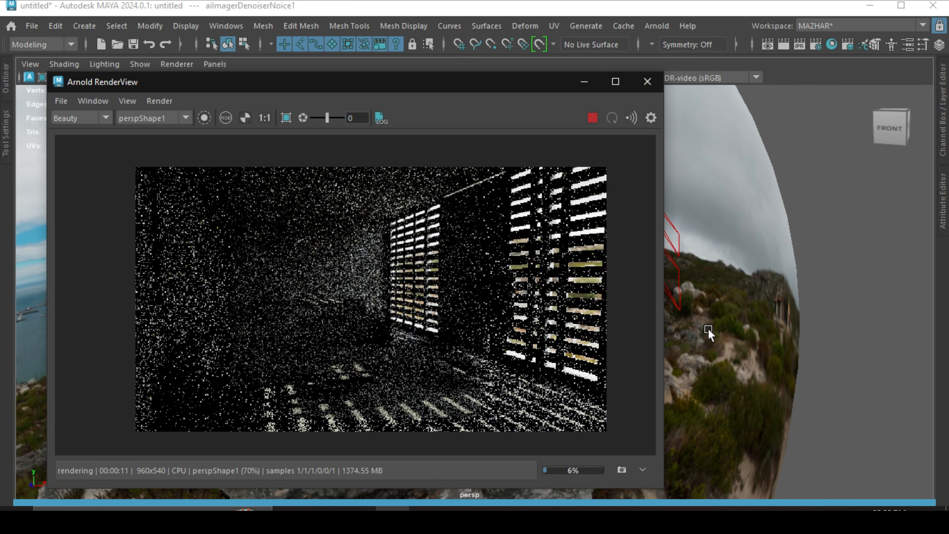
pyautogui.keyDown('alt'); pyautogui.moveTo(748, 351); pyautogui.dragTo(781, 348); pyautogui.keyUp('alt')
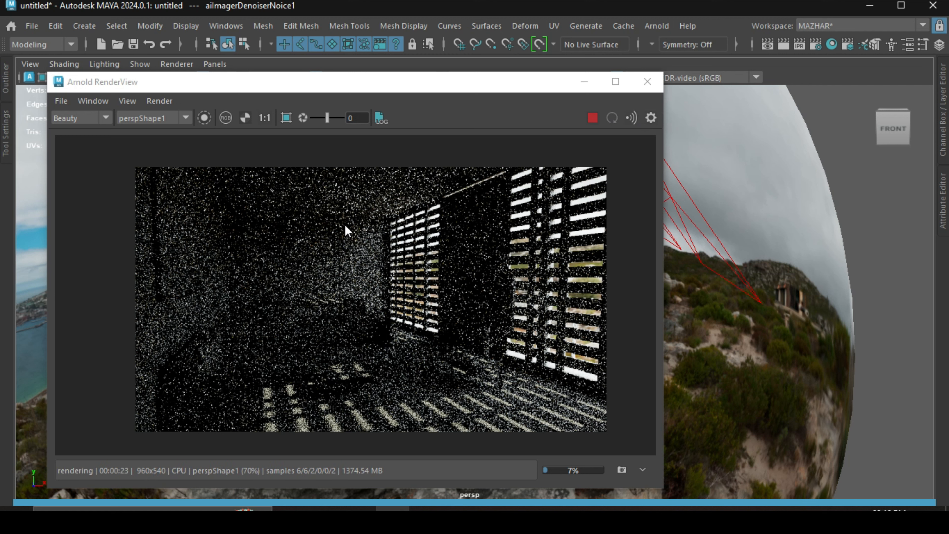
pyautogui.click(592, 118)
pyautogui.click(584, 83)
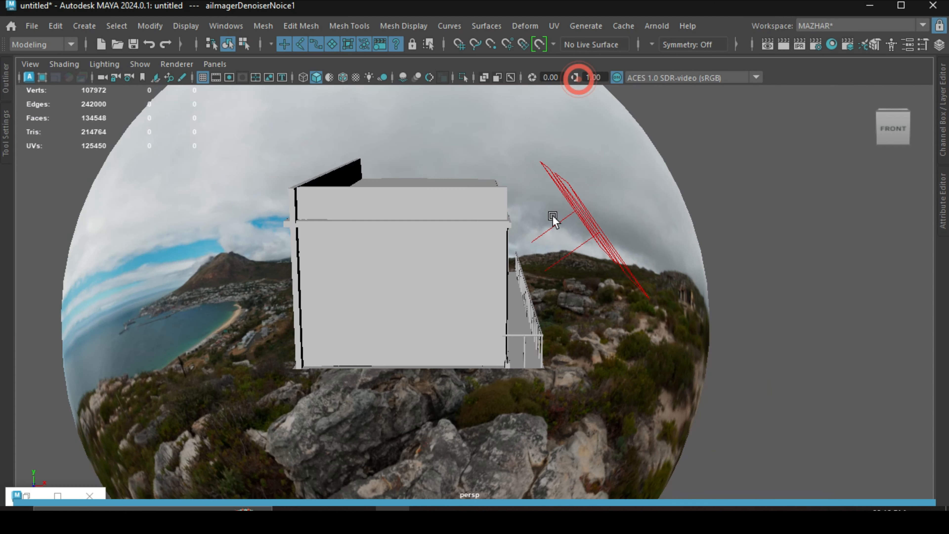
# Step: Create a third Arnold area light in the scene
pyautogui.click(661, 26)
pyautogui.moveTo(706, 98)
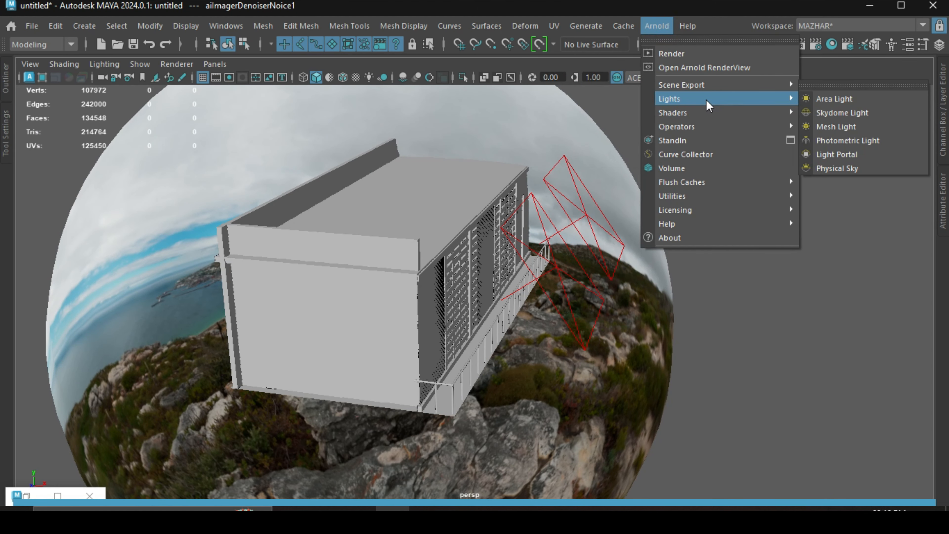
pyautogui.click(847, 106)
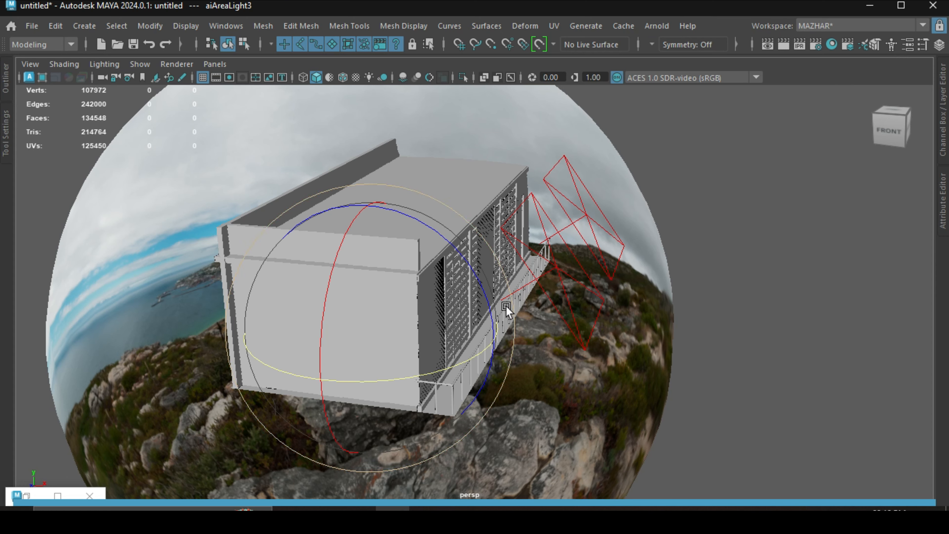
# Step: Move the third area light to the end wall of the building, raised to room height and pushed in towards the interior
pyautogui.press('w')
pyautogui.moveTo(320, 380); pyautogui.dragTo(219, 471)
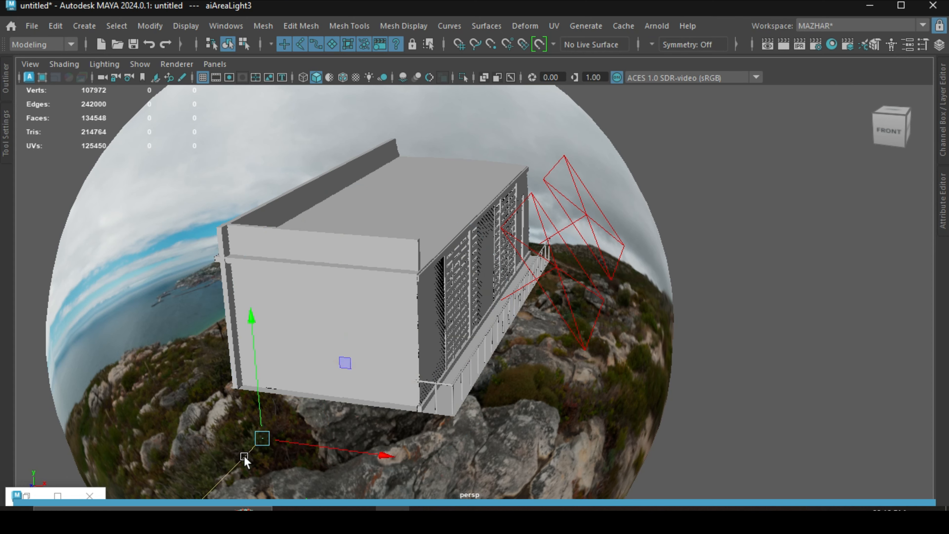
pyautogui.moveTo(264, 436); pyautogui.dragTo(370, 493)
pyautogui.press('w')
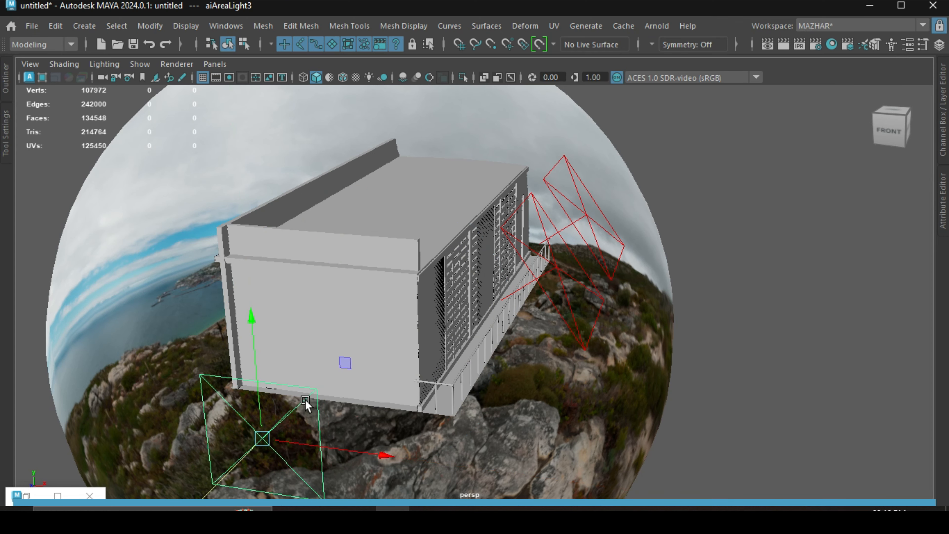
pyautogui.keyDown('alt'); pyautogui.moveTo(305, 399); pyautogui.dragTo(225, 381); pyautogui.keyUp('alt')
pyautogui.keyDown('alt'); pyautogui.moveTo(225, 381); pyautogui.dragTo(300, 402, button='middle'); pyautogui.keyUp('alt')
pyautogui.moveTo(202, 272); pyautogui.dragTo(199, 204)
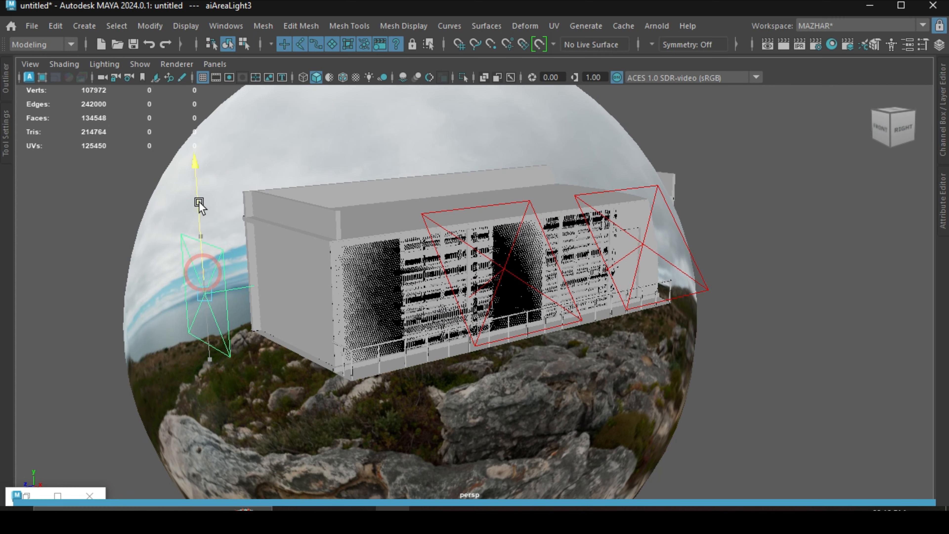
pyautogui.moveTo(164, 303); pyautogui.dragTo(270, 302)
# Step: Scale the third area light and shift it sideways from inside the room so it spans the end wall
pyautogui.keyDown('alt'); pyautogui.moveTo(383, 344); pyautogui.dragTo(359, 318); pyautogui.keyUp('alt')
pyautogui.keyDown('alt'); pyautogui.moveTo(359, 318); pyautogui.dragTo(733, 377, button='right'); pyautogui.keyUp('alt')
pyautogui.keyDown('alt'); pyautogui.moveTo(756, 373); pyautogui.dragTo(574, 354); pyautogui.keyUp('alt')
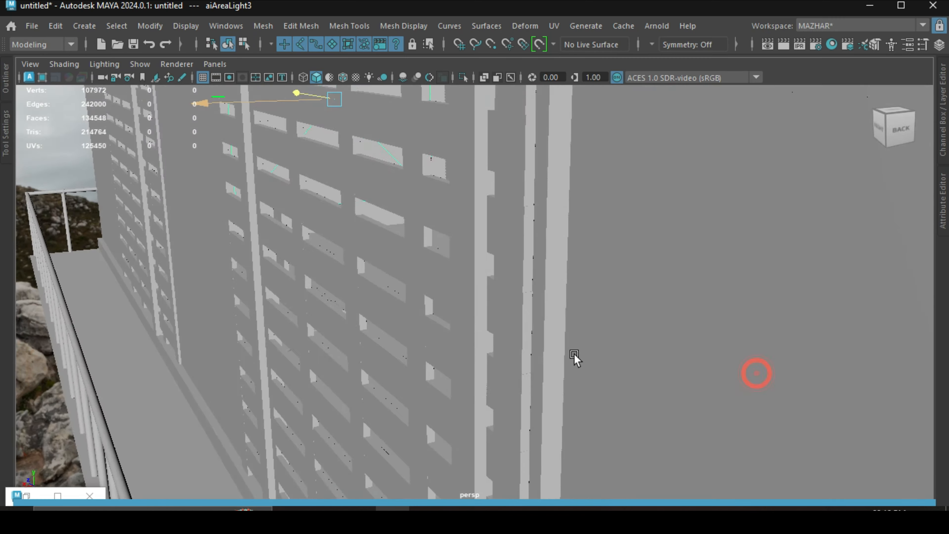
pyautogui.keyDown('alt'); pyautogui.moveTo(573, 354); pyautogui.dragTo(633, 420, button='middle'); pyautogui.keyUp('alt')
pyautogui.keyDown('alt'); pyautogui.moveTo(633, 419); pyautogui.dragTo(769, 489, button='right'); pyautogui.keyUp('alt')
pyautogui.keyDown('alt'); pyautogui.moveTo(769, 489); pyautogui.dragTo(782, 524, button='middle'); pyautogui.keyUp('alt')
pyautogui.keyDown('alt'); pyautogui.moveTo(782, 523); pyautogui.dragTo(610, 337, button='right'); pyautogui.keyUp('alt')
pyautogui.keyDown('alt'); pyautogui.moveTo(610, 337); pyautogui.dragTo(531, 333); pyautogui.keyUp('alt')
pyautogui.keyDown('alt'); pyautogui.moveTo(531, 333); pyautogui.dragTo(321, 312, button='middle'); pyautogui.keyUp('alt')
pyautogui.keyDown('alt'); pyautogui.moveTo(479, 338); pyautogui.dragTo(527, 346); pyautogui.keyUp('alt')
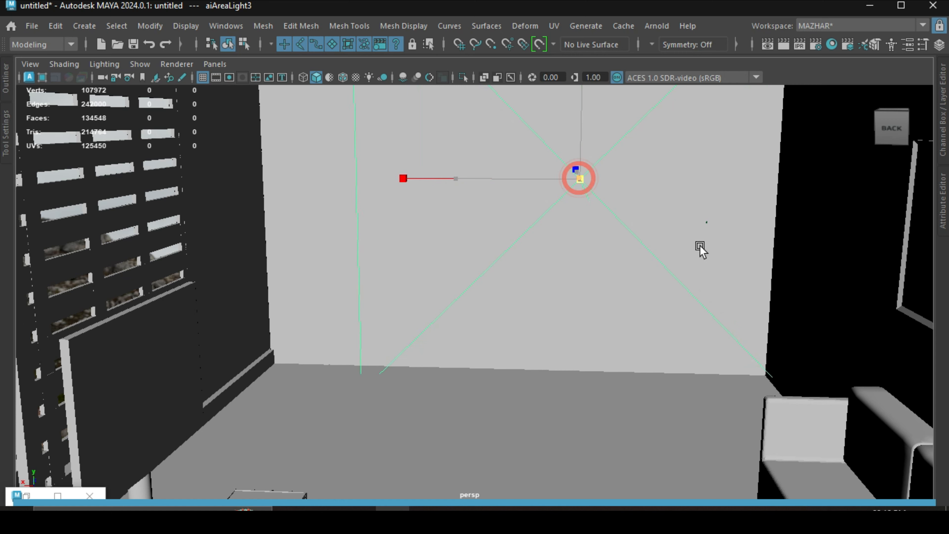
pyautogui.moveTo(540, 180); pyautogui.dragTo(508, 179)
pyautogui.press('w')
pyautogui.scroll(-1, 556, 159)
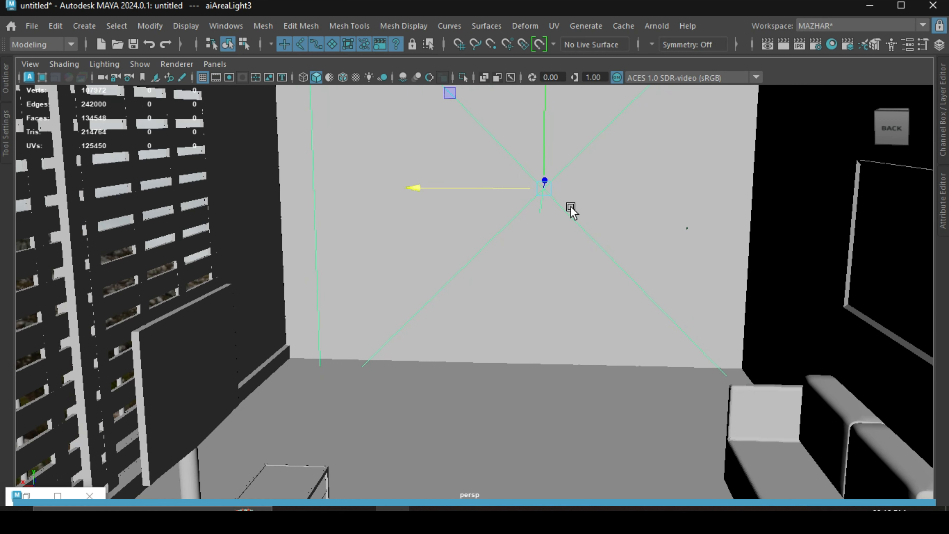
pyautogui.keyDown('alt'); pyautogui.moveTo(566, 208); pyautogui.dragTo(332, 297); pyautogui.keyUp('alt')
pyautogui.scroll(-5, 361, 274)
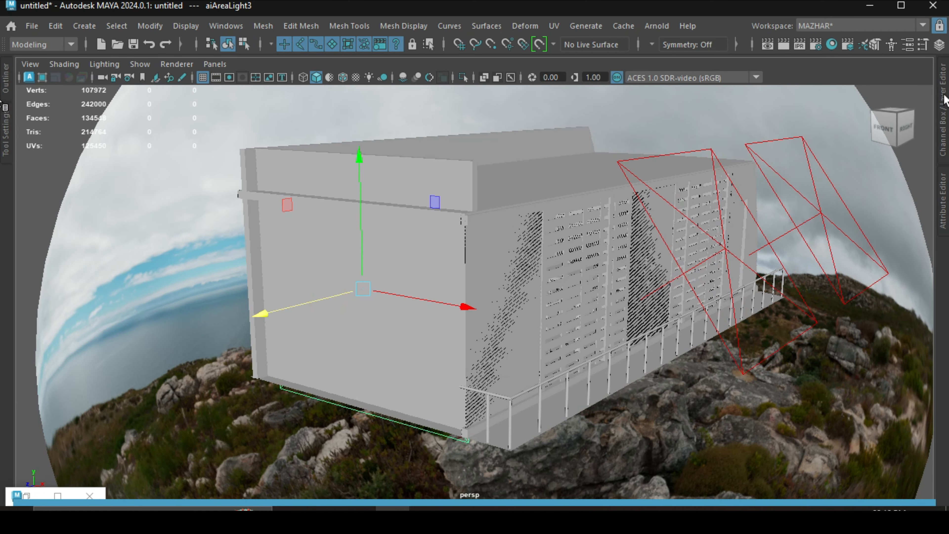
# Step: Raise the third area light's intensity to 3.782 and start a test render of the interior
pyautogui.click(943, 208)
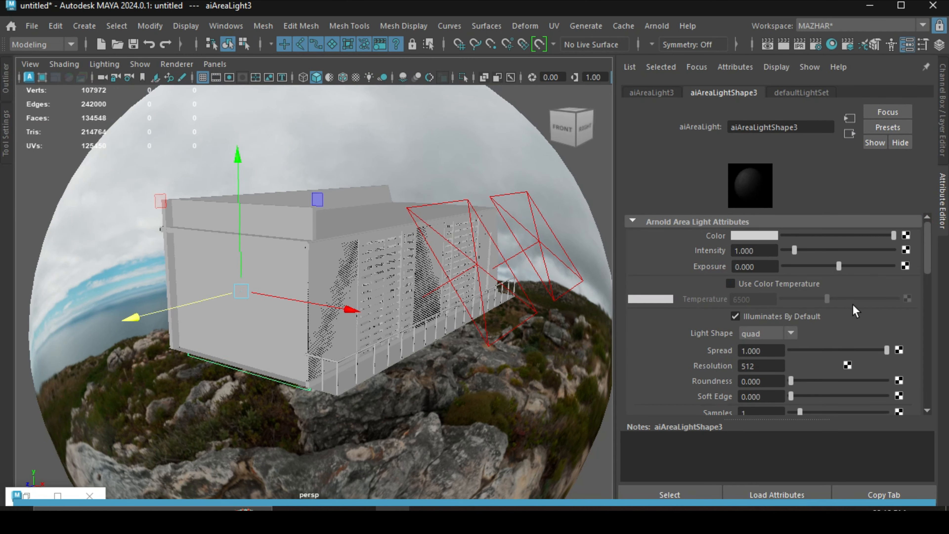
pyautogui.scroll(-3, 843, 307)
pyautogui.scroll(3, 820, 307)
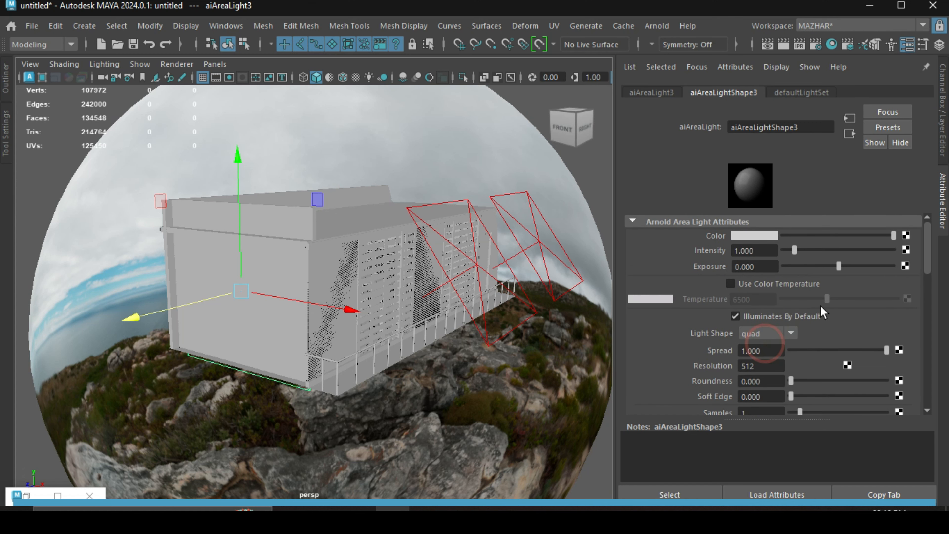
pyautogui.moveTo(804, 251); pyautogui.dragTo(825, 254)
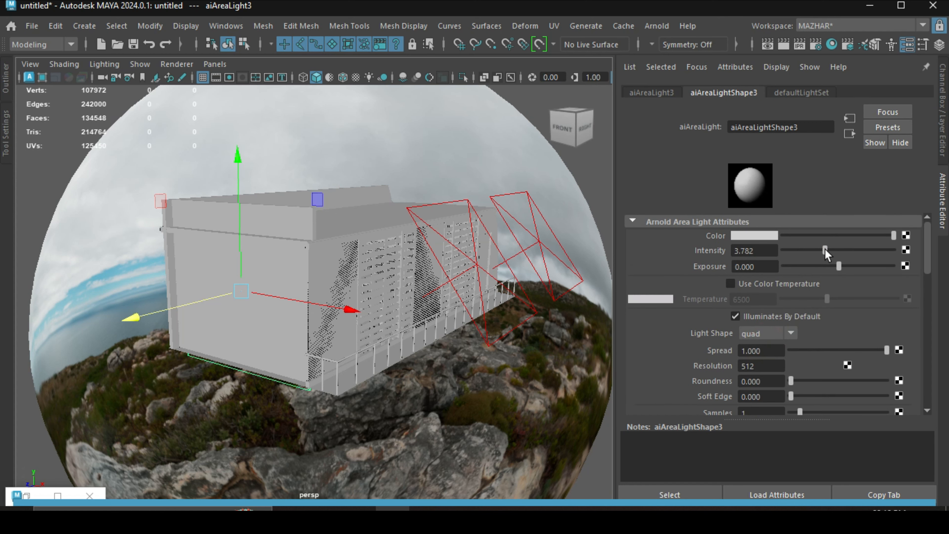
pyautogui.click(39, 497)
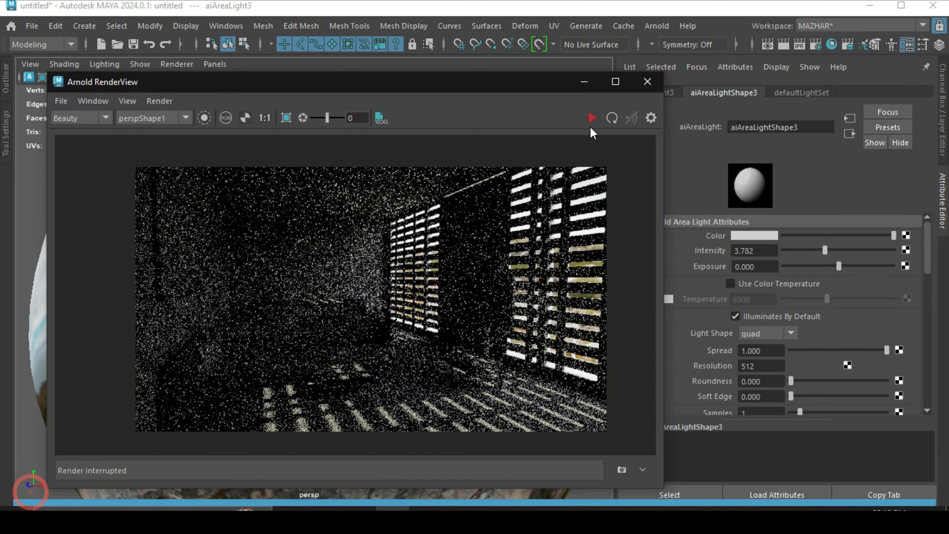
pyautogui.click(592, 119)
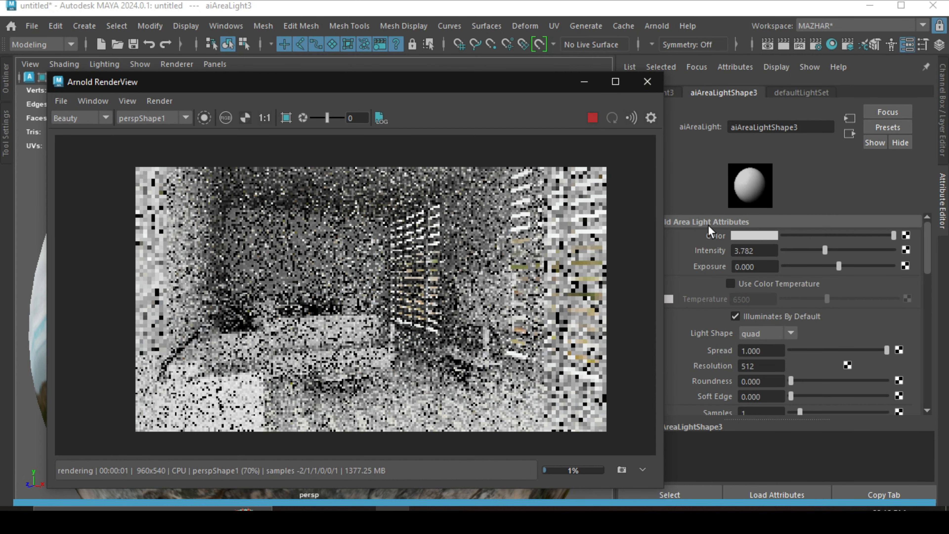
# Step: Lower the third area light's intensity to 0.769 while the test render runs, and move the render window aside
pyautogui.moveTo(815, 256); pyautogui.dragTo(794, 257)
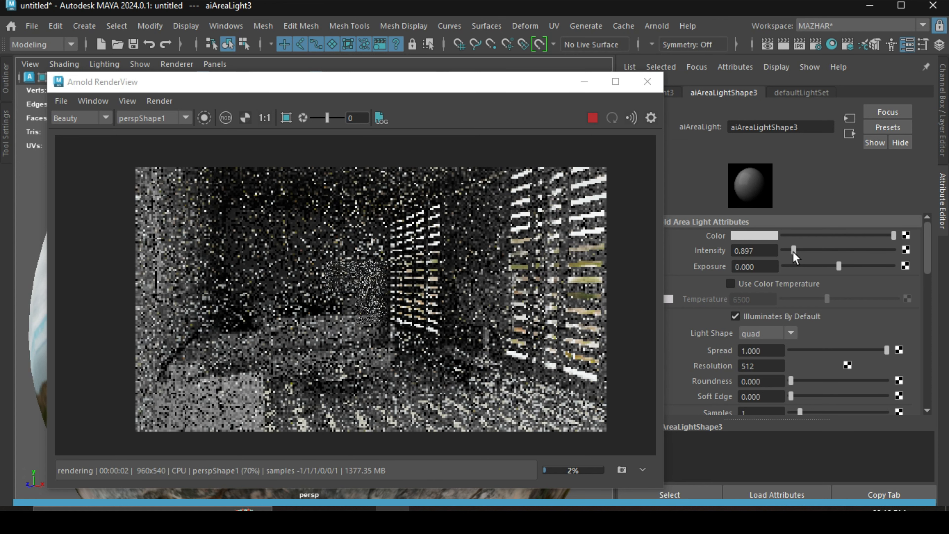
pyautogui.moveTo(794, 257); pyautogui.dragTo(792, 257)
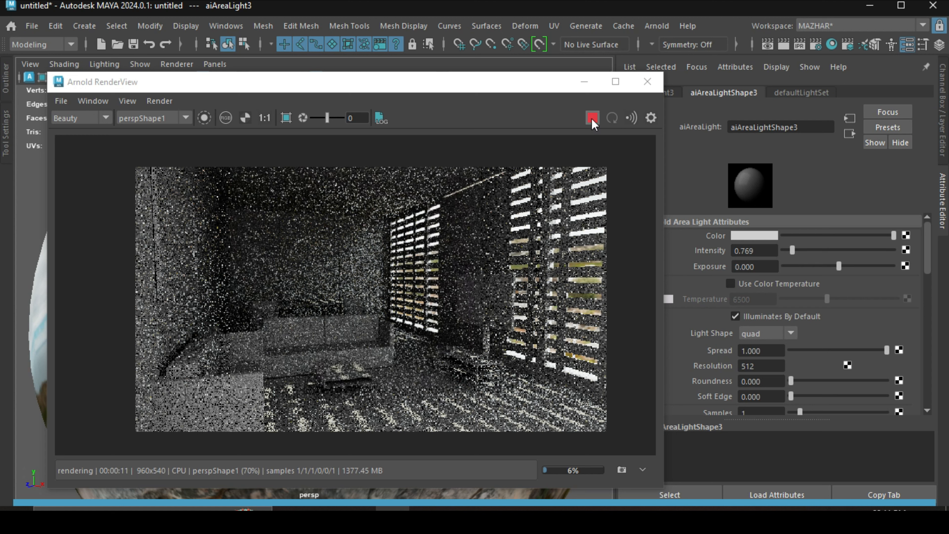
pyautogui.moveTo(792, 250); pyautogui.dragTo(791, 240)
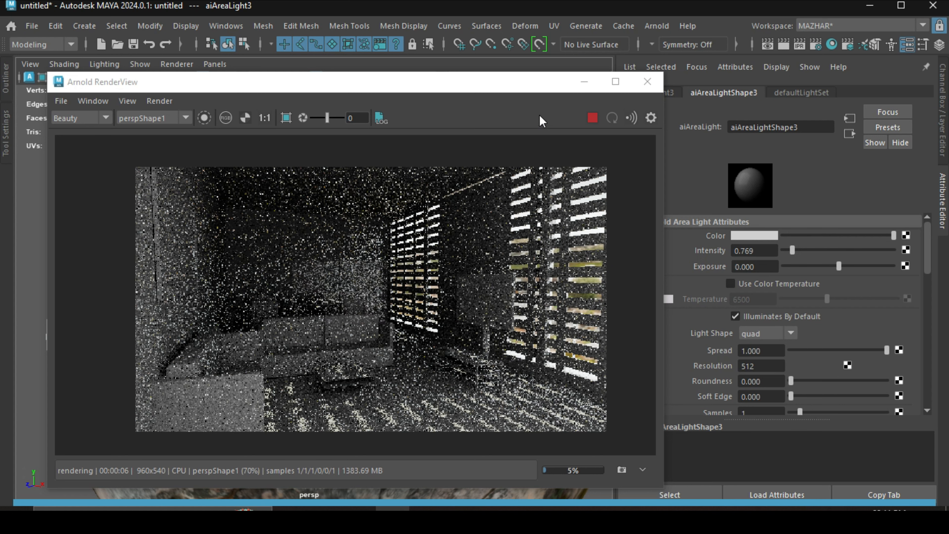
pyautogui.moveTo(532, 86); pyautogui.dragTo(596, 69)
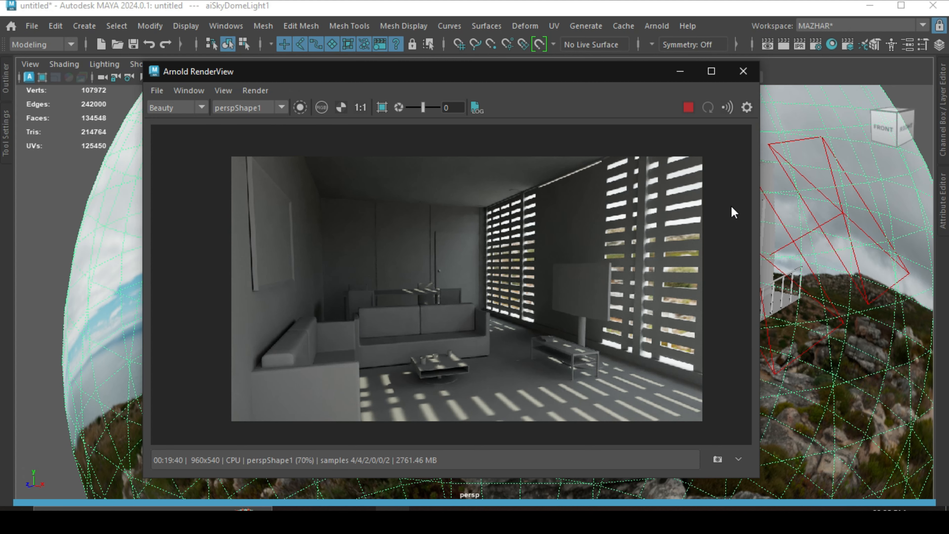
# Step: Stop the interior render, maximise the render window and inspect the whole frame
pyautogui.click(689, 107)
pyautogui.click(711, 71)
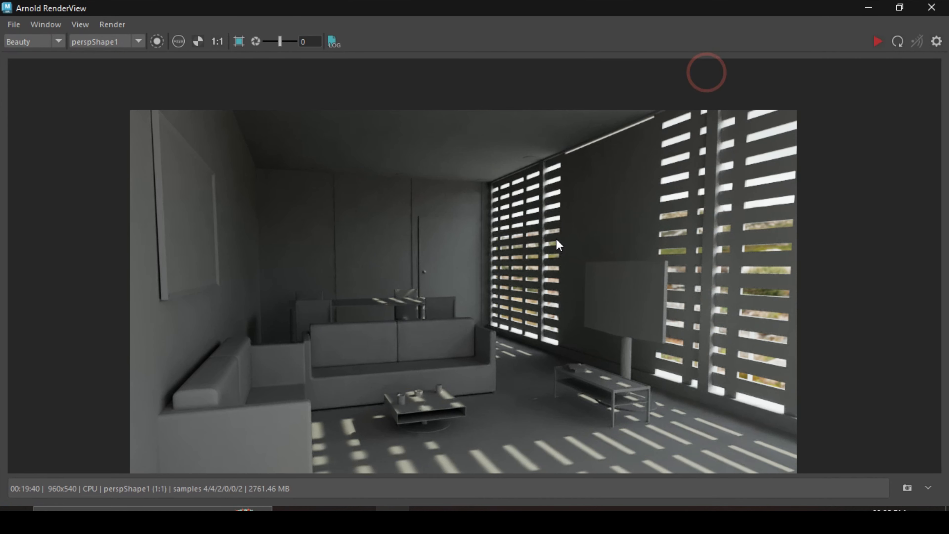
pyautogui.moveTo(598, 250); pyautogui.dragTo(608, 223, button='middle')
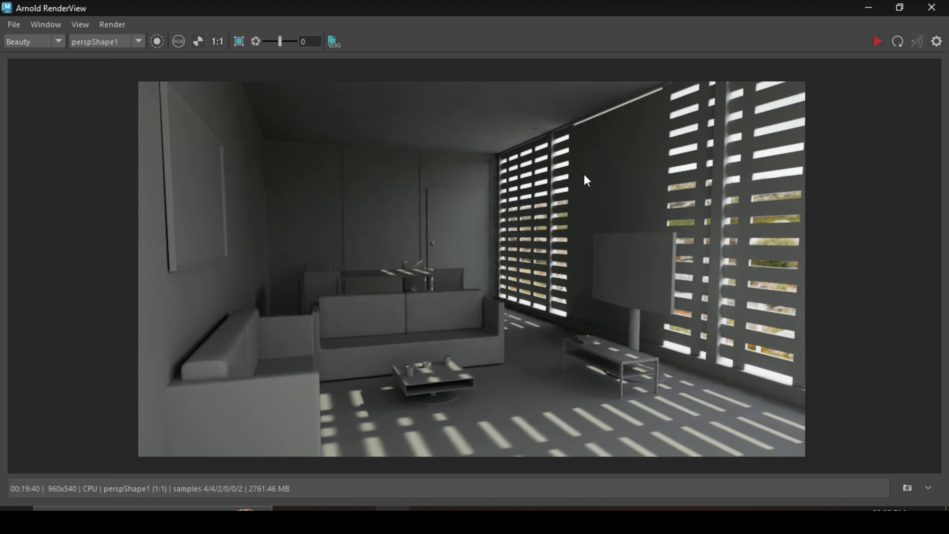